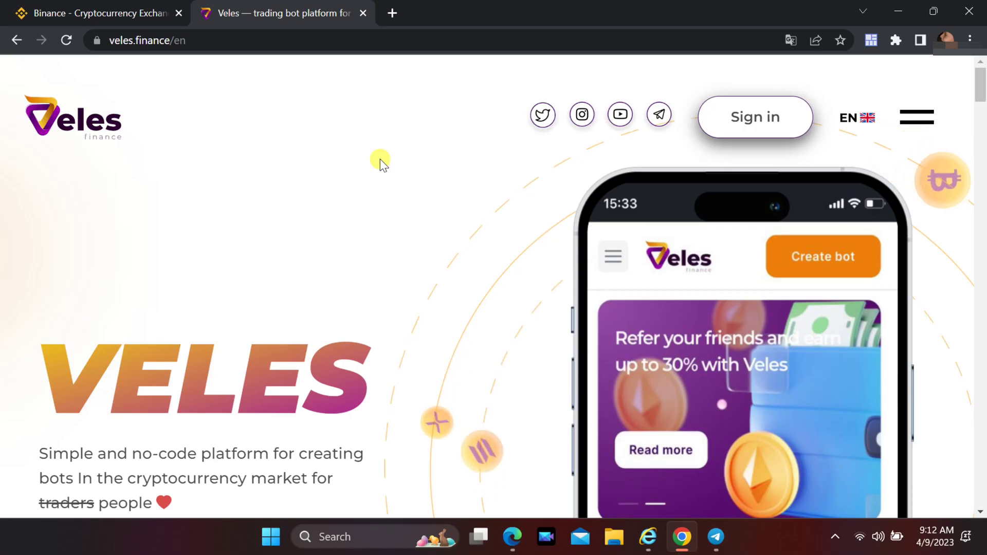
Create a Veles Finance account by signing up with the second offered Google account.
{"action": "left_click", "coordinate": [756, 119]}
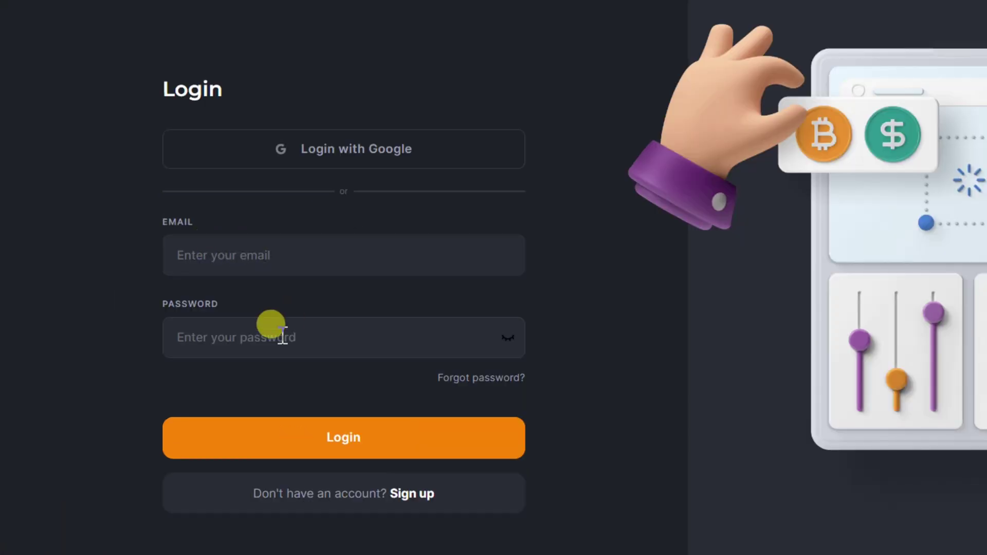
{"action": "left_click", "coordinate": [414, 495]}
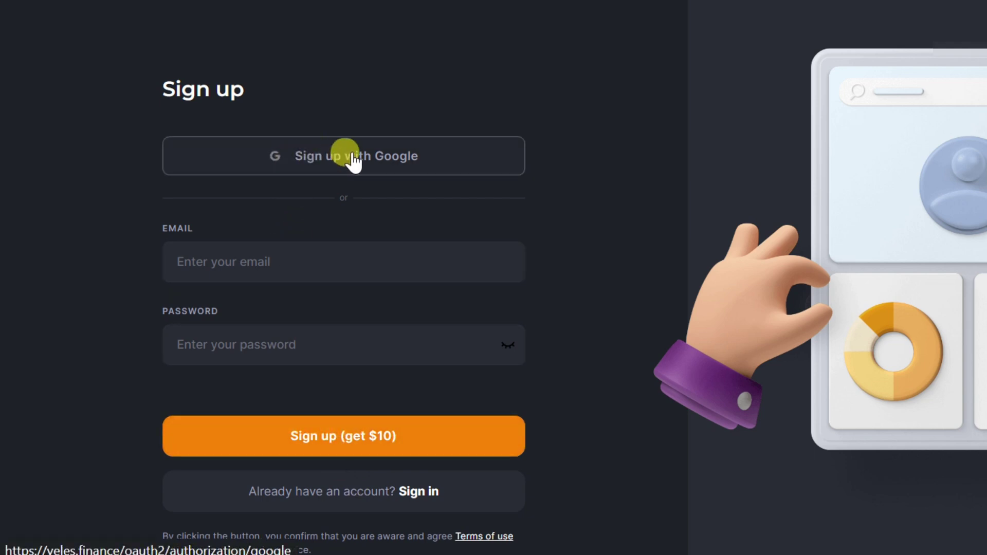
{"action": "left_click", "coordinate": [400, 163]}
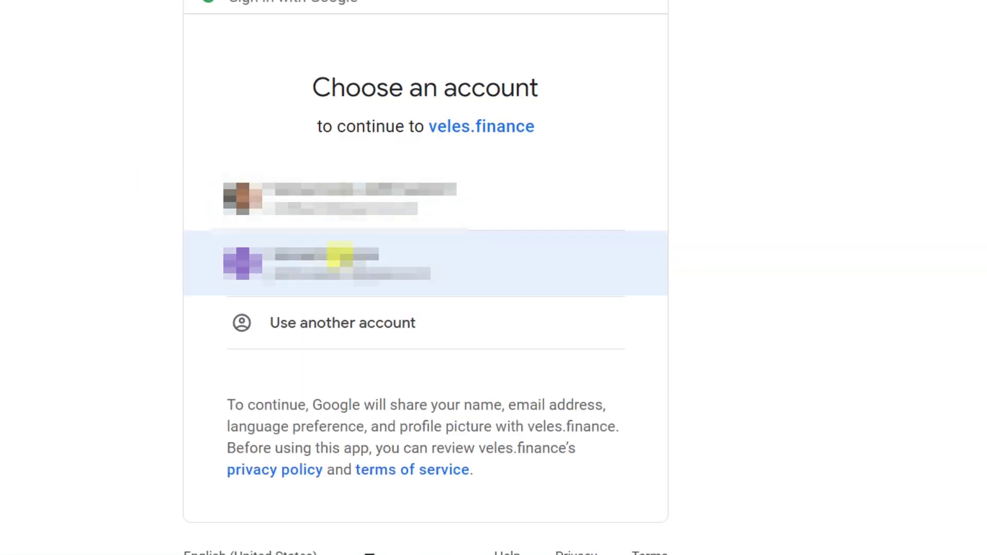
{"action": "left_click", "coordinate": [341, 254]}
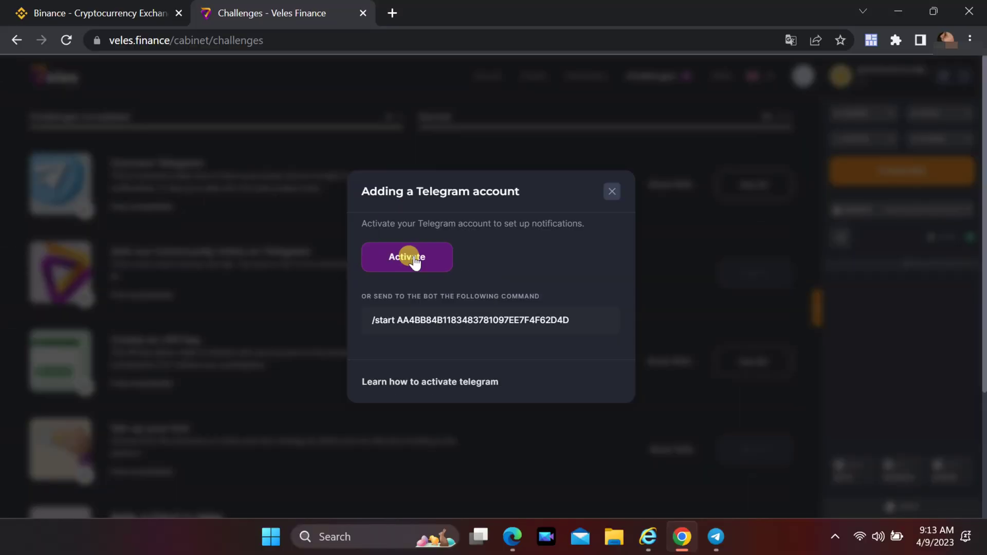
Activate the Telegram account by starting the Veles.Finance Bot, then return to the browser.
{"action": "left_click", "coordinate": [329, 224]}
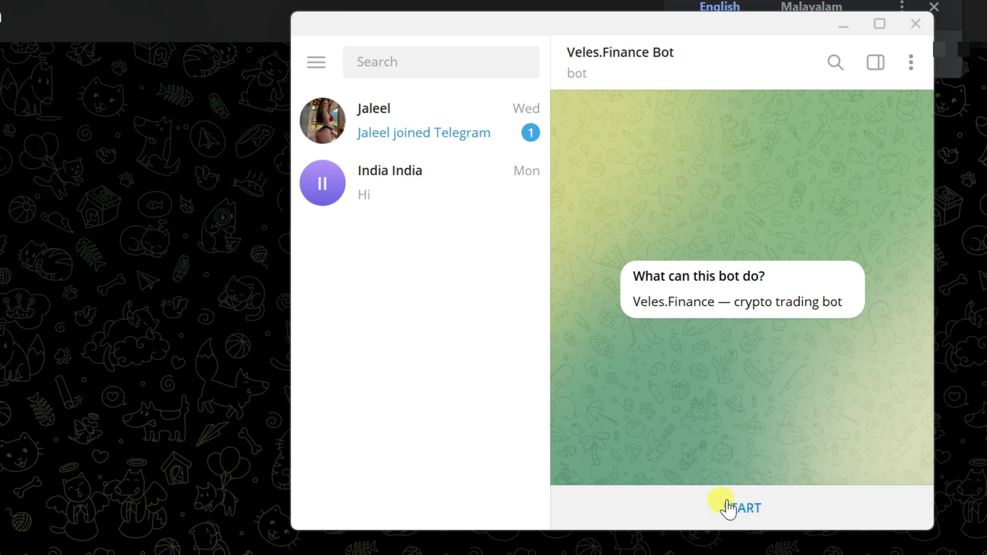
{"action": "left_click", "coordinate": [742, 508]}
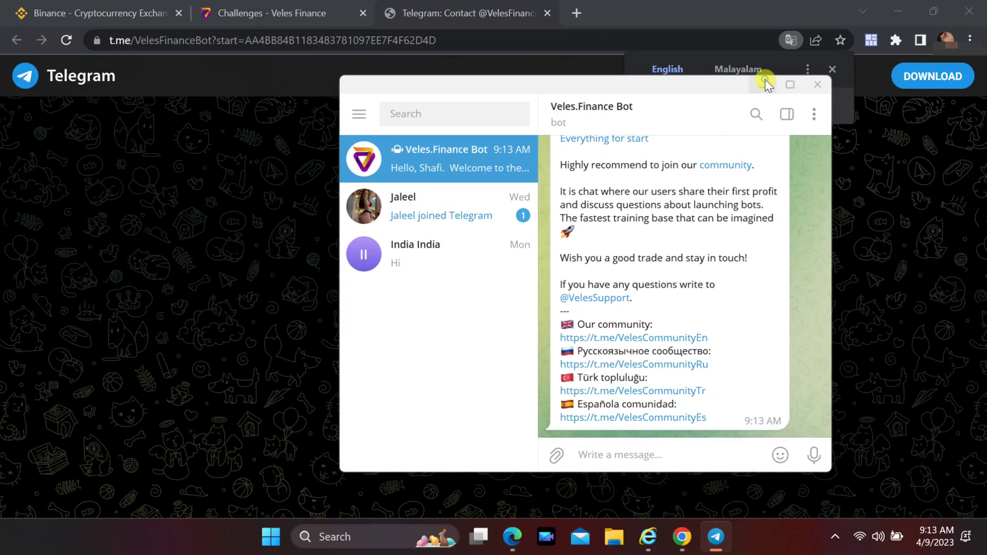
{"action": "left_click", "coordinate": [844, 25]}
{"action": "left_click", "coordinate": [830, 69]}
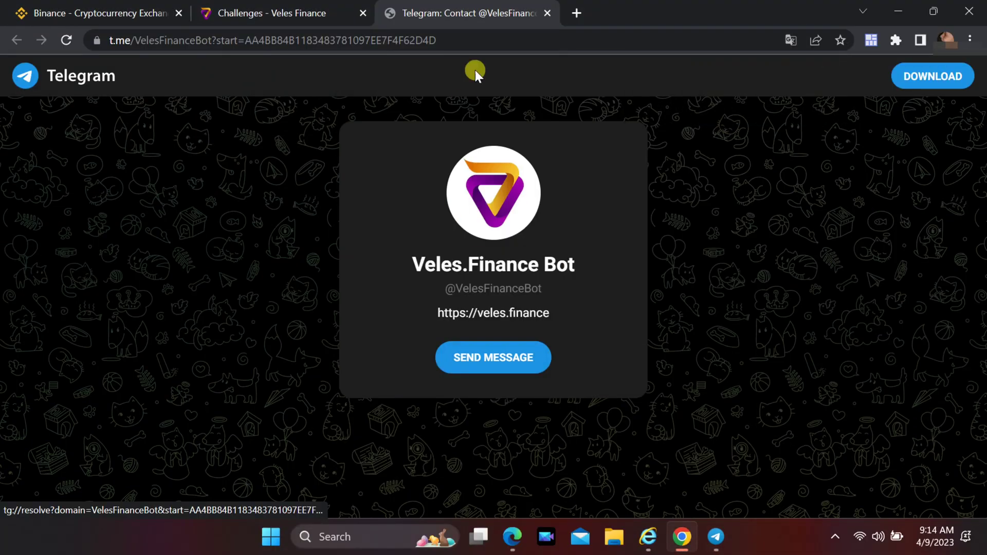
Close the Telegram activation confirmation and collect the earned reward.
{"action": "left_click", "coordinate": [548, 12]}
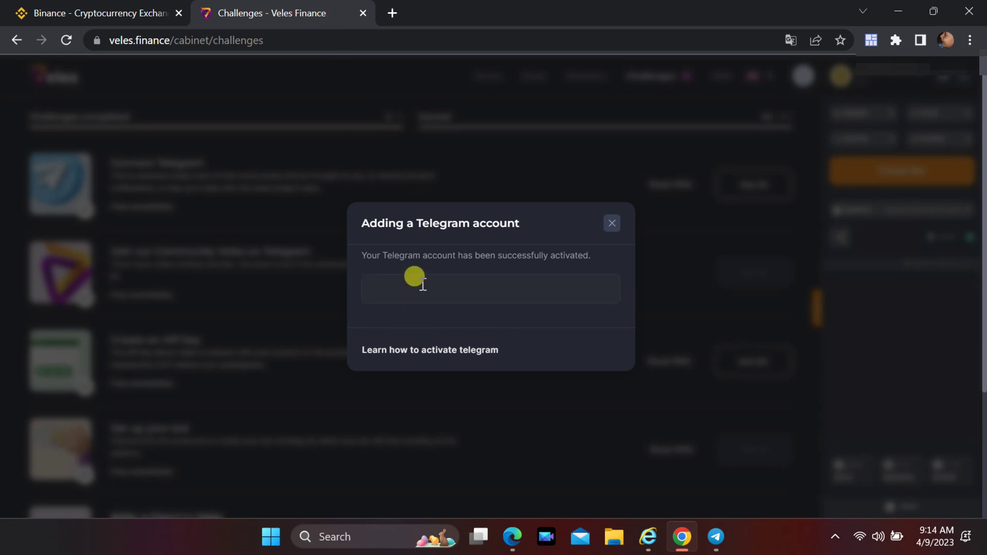
{"action": "left_click", "coordinate": [609, 223]}
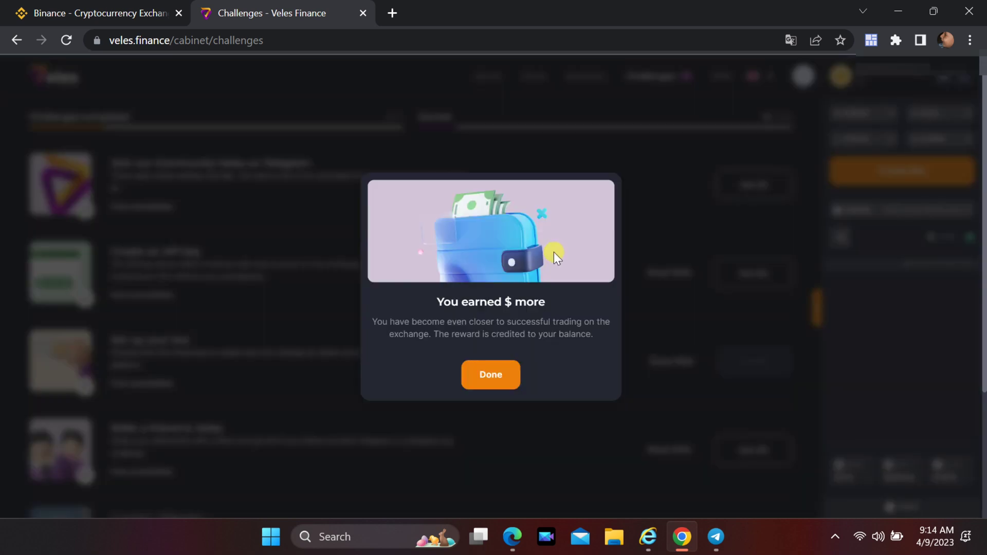
{"action": "left_click", "coordinate": [486, 376]}
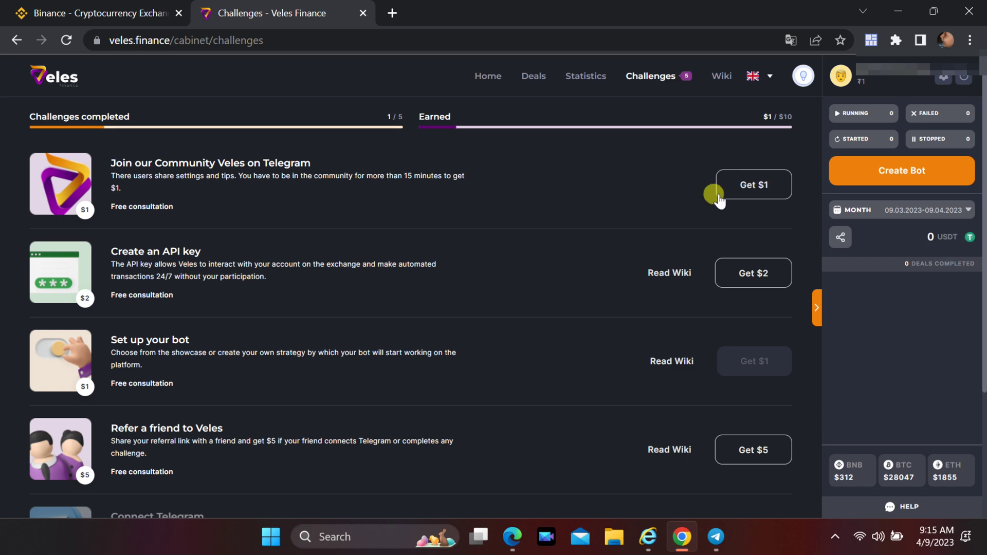
Join the Veles Community Telegram group for the $1 challenge and return to Challenges.
{"action": "left_click", "coordinate": [753, 183]}
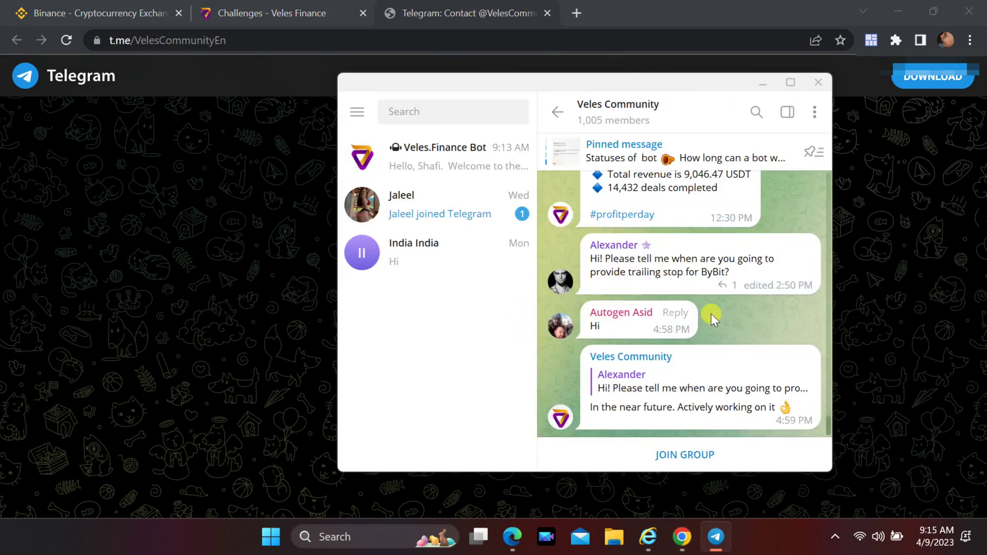
{"action": "left_click", "coordinate": [684, 456]}
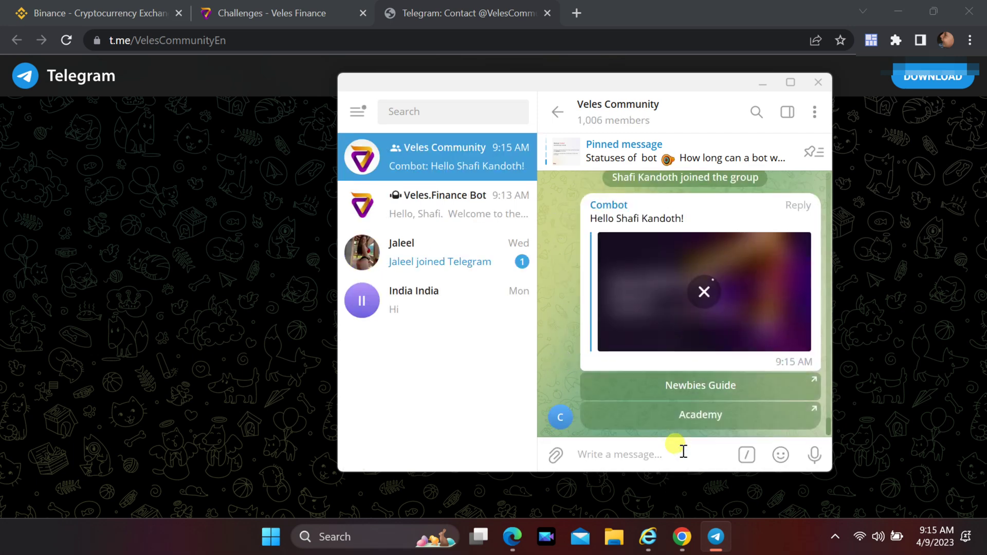
{"action": "left_click", "coordinate": [762, 80]}
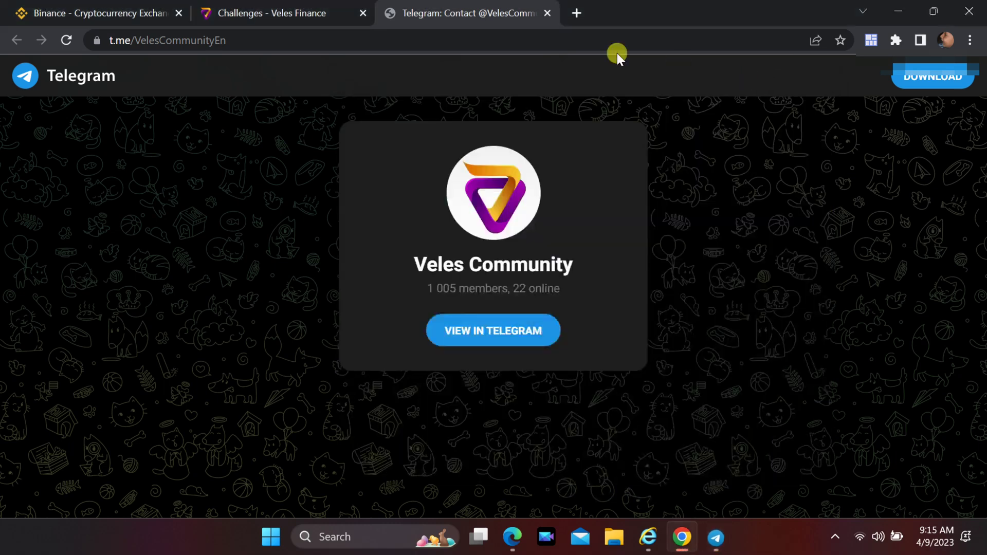
{"action": "left_click", "coordinate": [548, 13]}
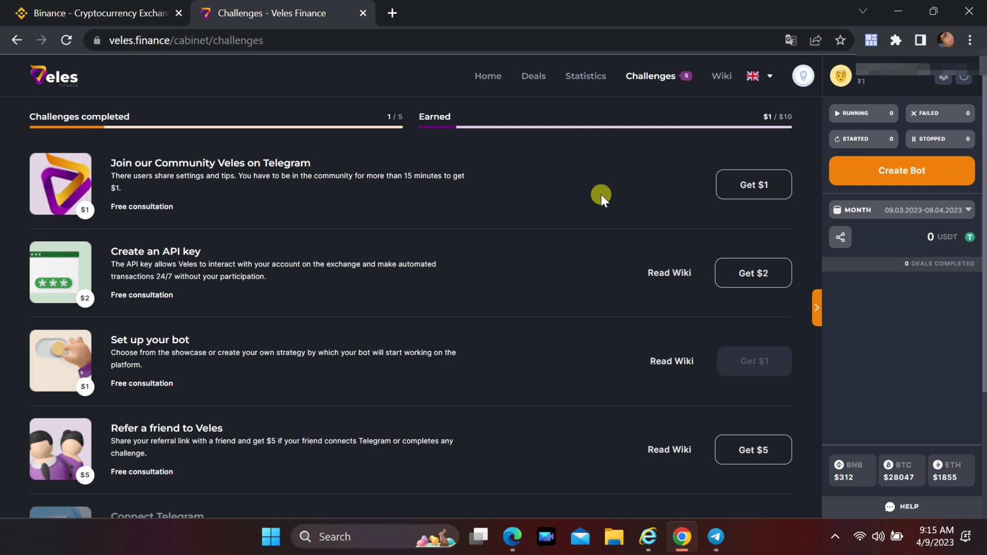
Start a new API key in Veles Finance with Binance Futures as the exchange.
{"action": "left_click", "coordinate": [735, 275]}
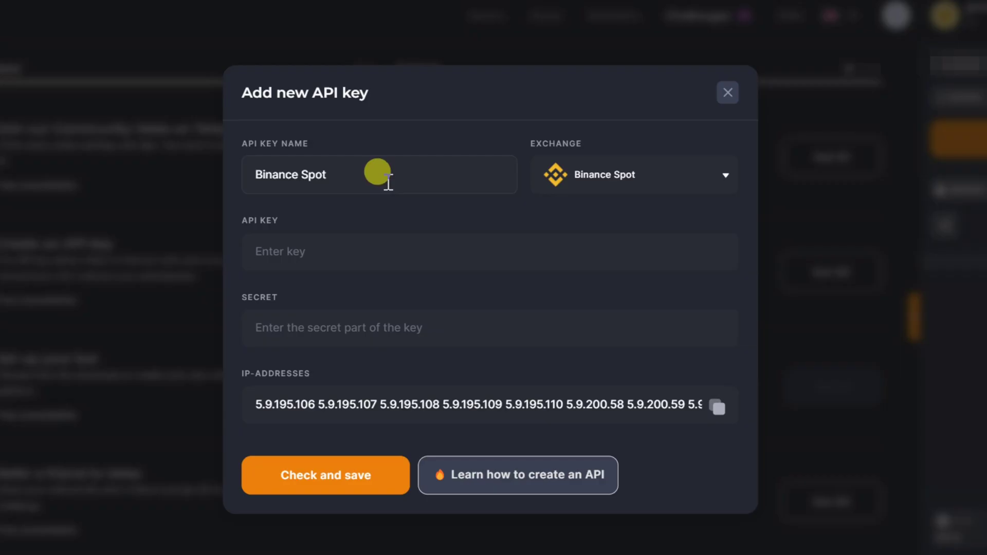
{"action": "left_click", "coordinate": [617, 180]}
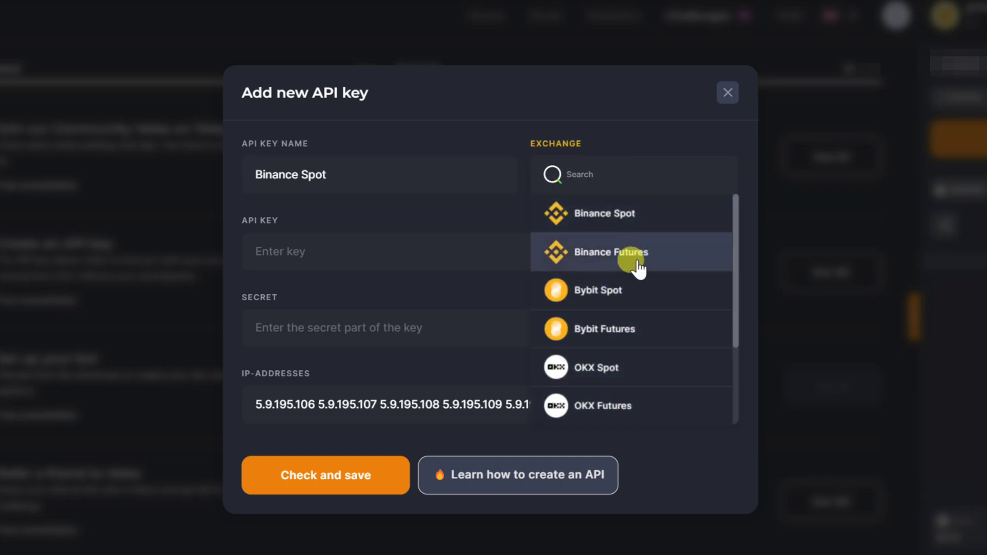
{"action": "scroll", "coordinate": [637, 308], "scroll_direction": "down", "scroll_amount": 3}
{"action": "scroll", "coordinate": [634, 354], "scroll_direction": "up", "scroll_amount": 3}
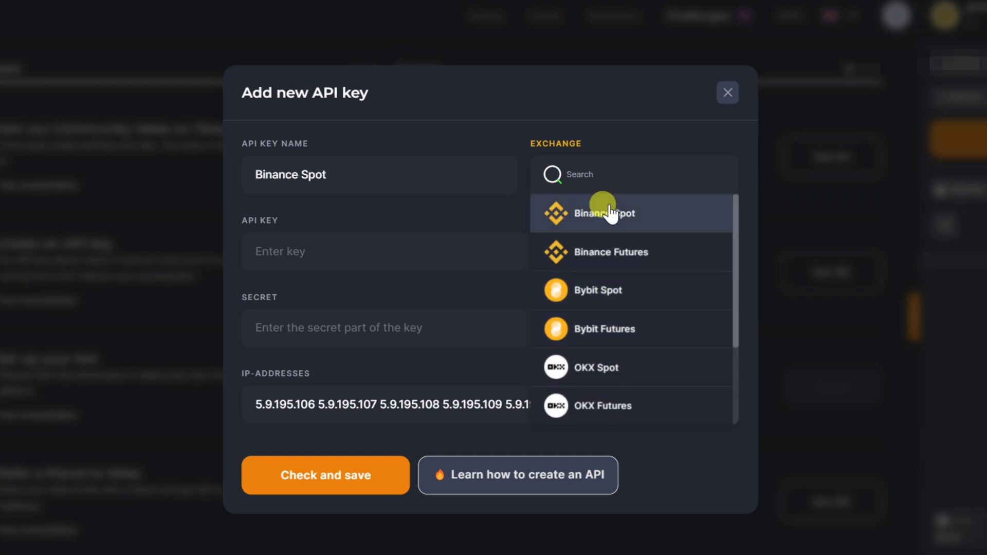
{"action": "left_click", "coordinate": [612, 255]}
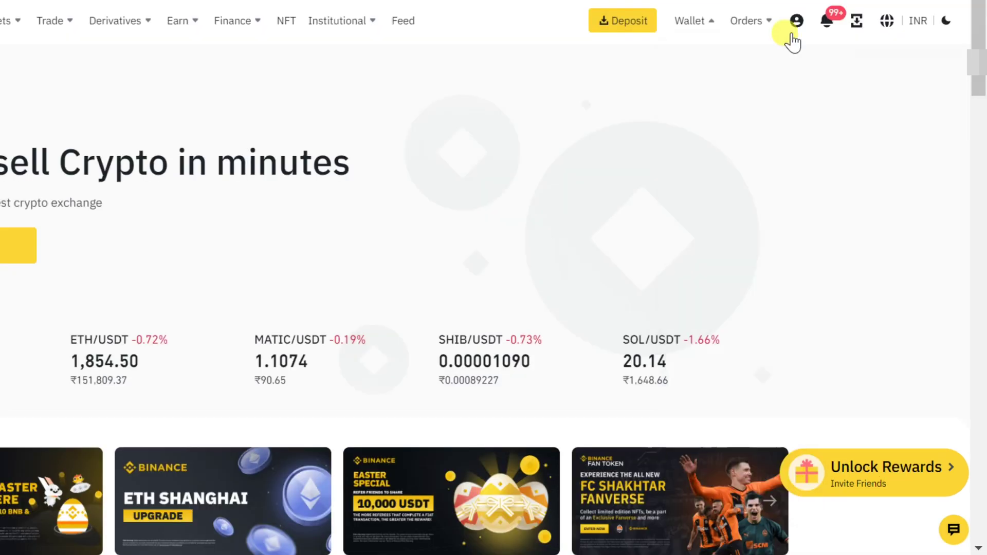
Begin creating a new API key from Binance's API Management page.
{"action": "mouse_move", "coordinate": [842, 110]}
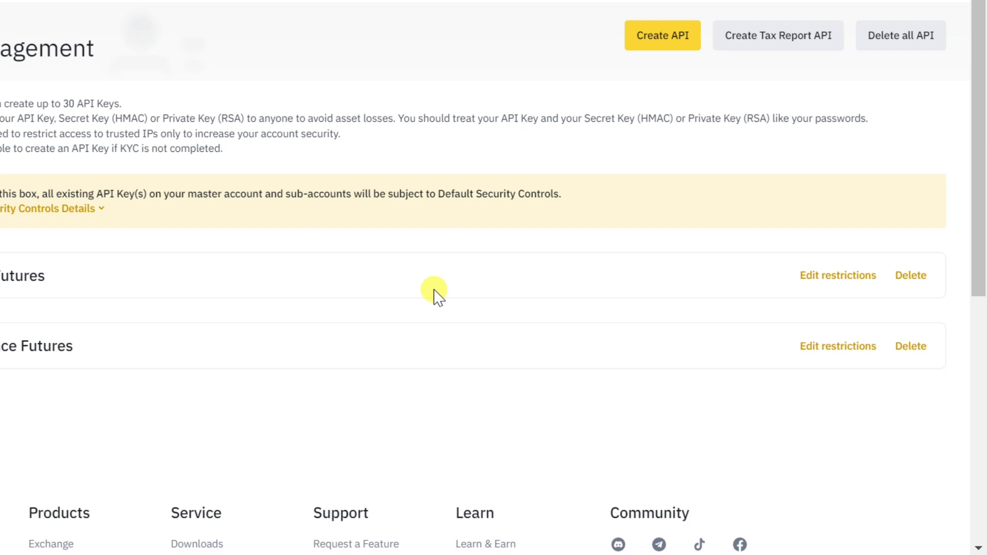
{"action": "left_click", "coordinate": [653, 40]}
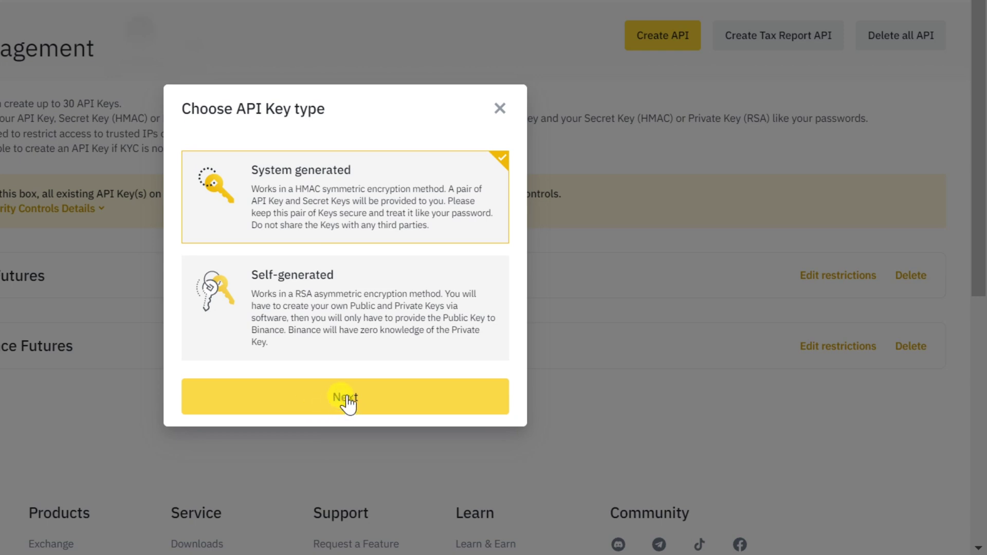
Choose a system-generated key labelled 'ValesFutureBot' and solve the verification puzzle.
{"action": "left_click", "coordinate": [346, 399]}
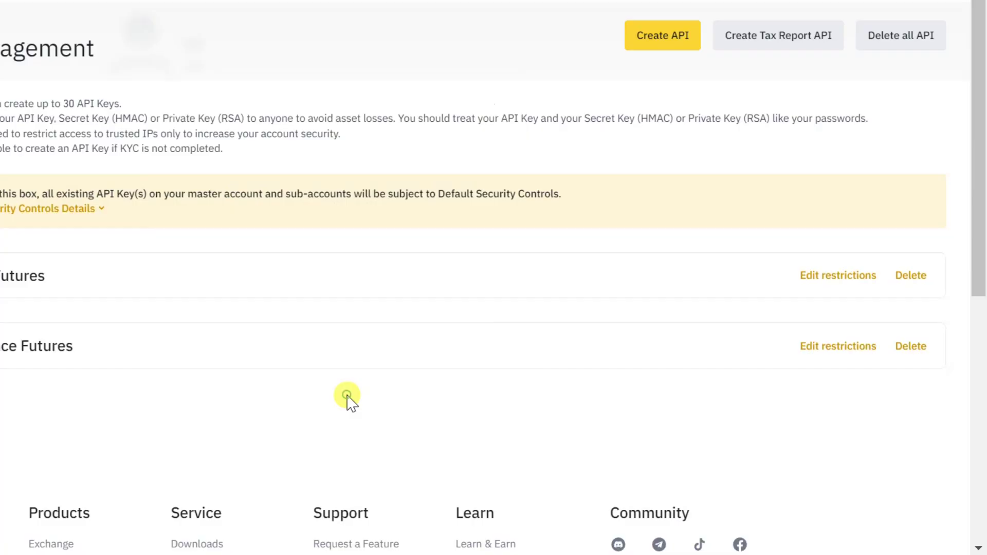
{"action": "left_click", "coordinate": [227, 249]}
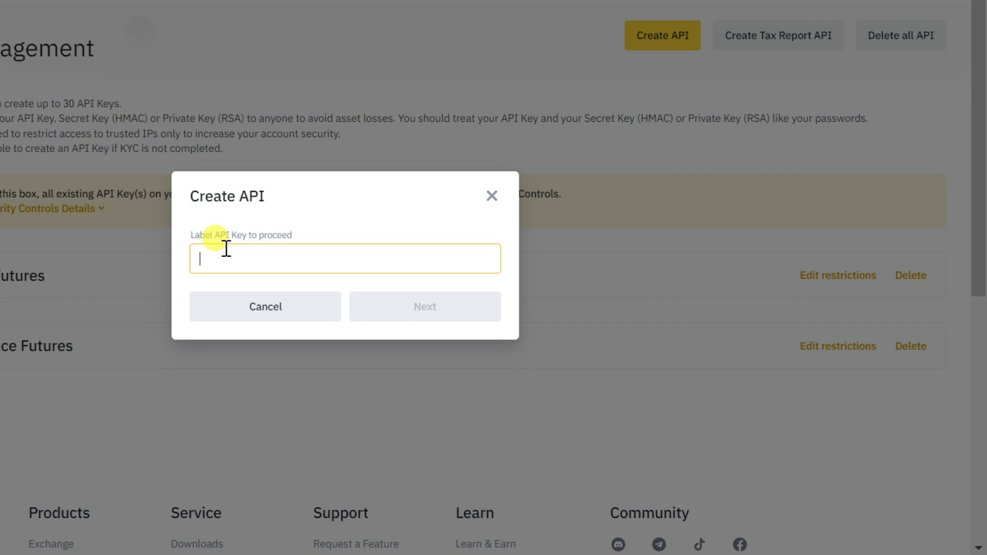
{"action": "type", "text": "Vales"}
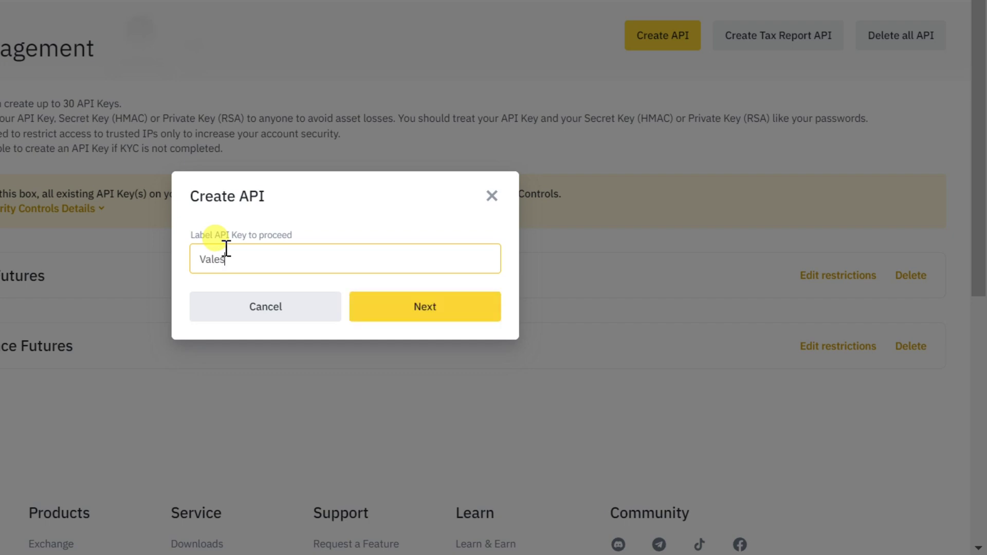
{"action": "type", "text": "FutureBot"}
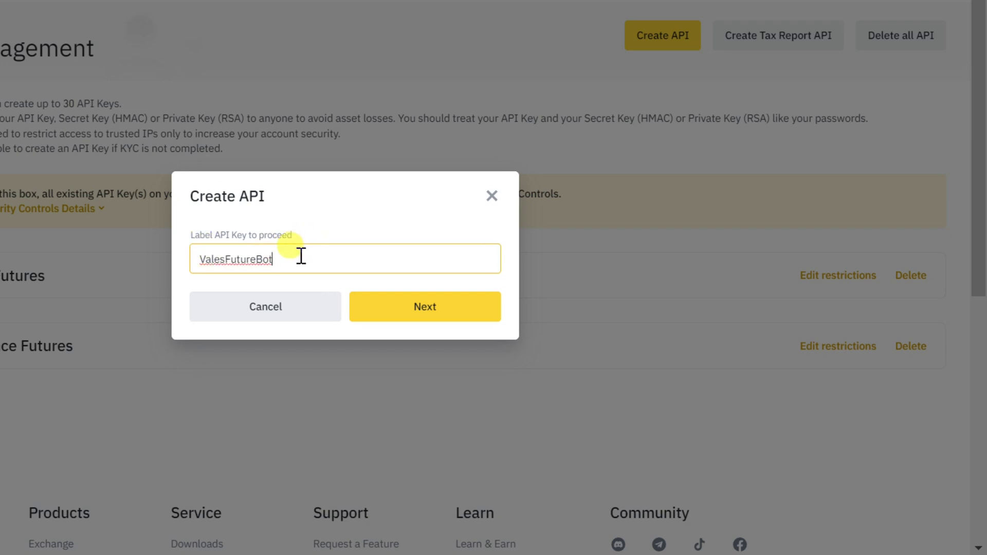
{"action": "left_click", "coordinate": [409, 309]}
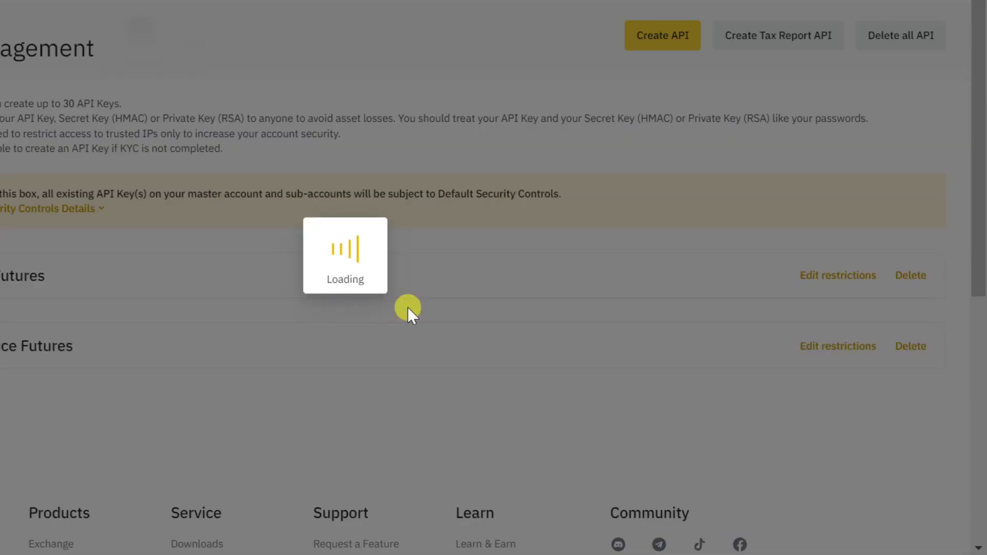
{"action": "left_click_drag", "start_coordinate": [239, 335], "coordinate": [393, 337]}
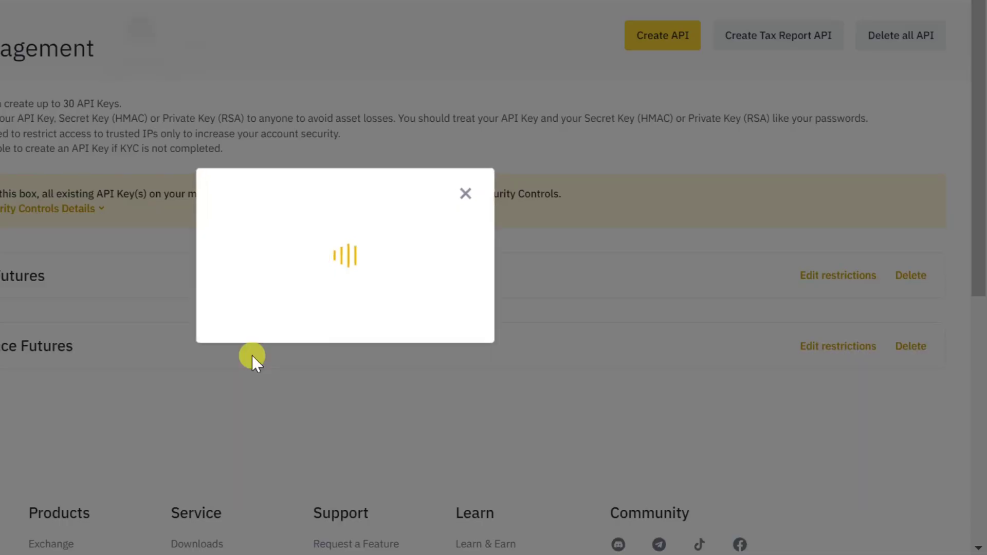
Request and enter the phone, e-mail and authenticator verification codes.
{"action": "left_click", "coordinate": [254, 350]}
{"action": "left_click", "coordinate": [236, 149]}
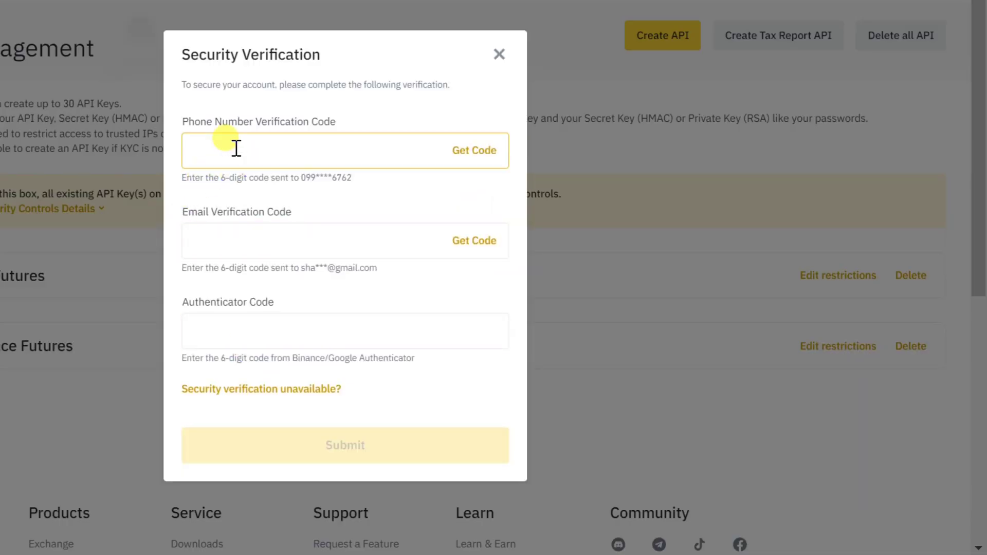
{"action": "left_click", "coordinate": [474, 152]}
{"action": "left_click", "coordinate": [464, 239]}
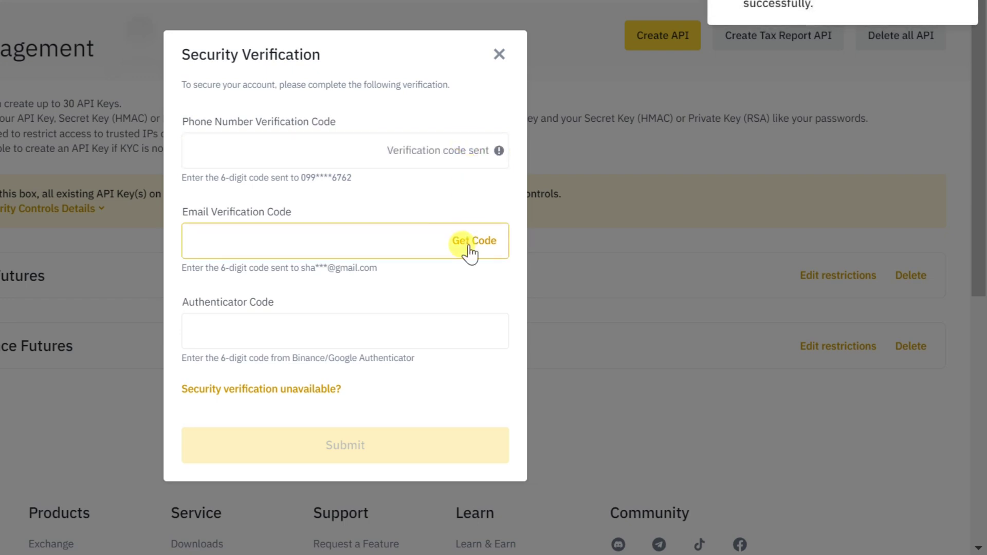
{"action": "left_click", "coordinate": [200, 161]}
{"action": "left_click", "coordinate": [205, 234]}
{"action": "key", "text": "ctrl+v"}
{"action": "left_click", "coordinate": [219, 141]}
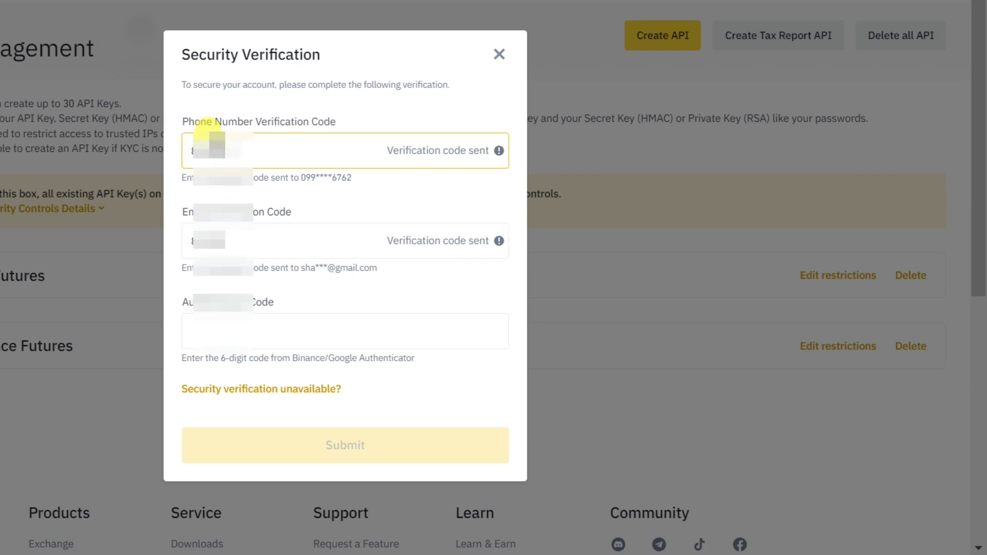
{"action": "left_click", "coordinate": [230, 316]}
{"action": "key", "text": "ctrl+v"}
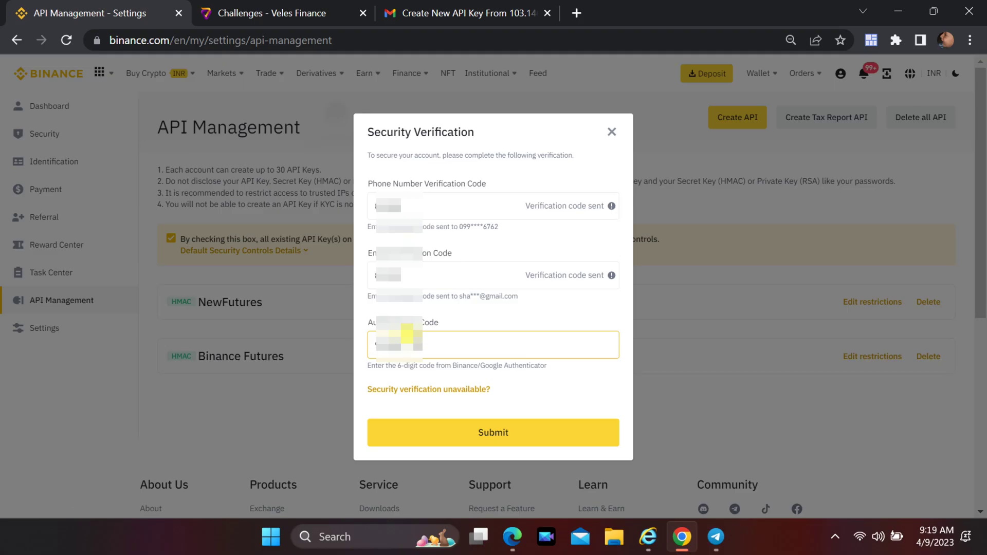
Submit verification to create the ValesFutureBot key and begin editing its restrictions.
{"action": "left_click", "coordinate": [340, 445]}
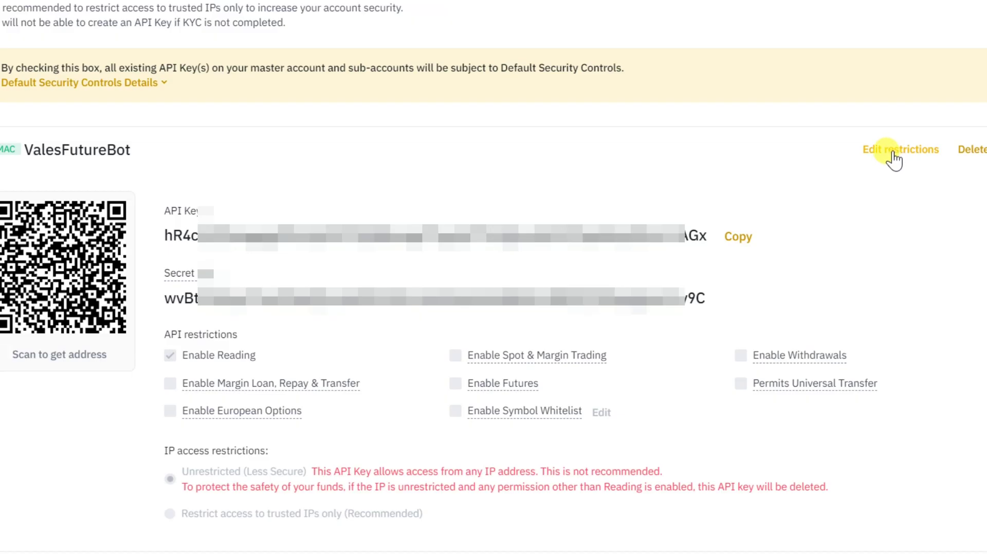
{"action": "left_click", "coordinate": [895, 155]}
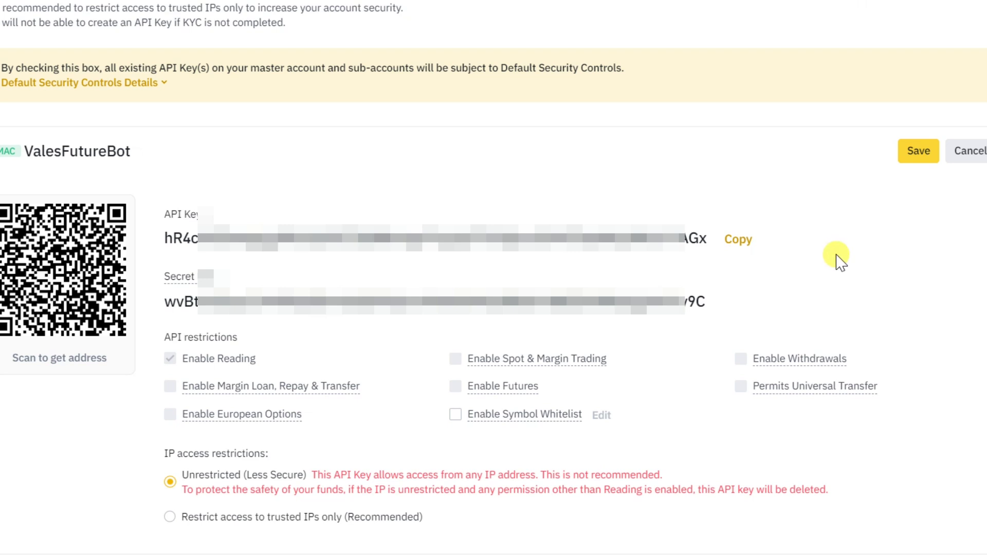
{"action": "scroll", "coordinate": [838, 257], "scroll_direction": "down", "scroll_amount": 3}
Restrict the key to Veles Finance's trusted IP addresses and enable spot and margin trading.
{"action": "left_click", "coordinate": [171, 384]}
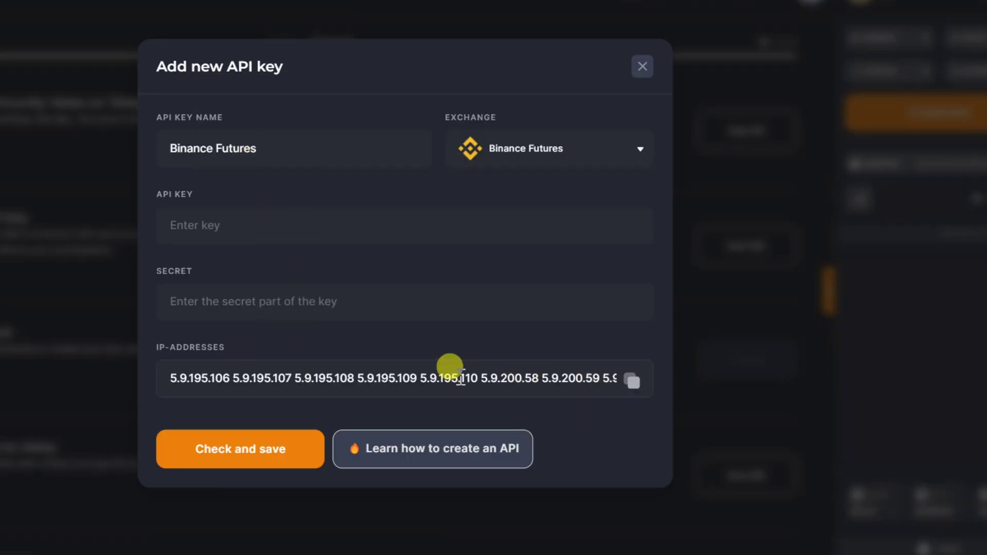
{"action": "left_click", "coordinate": [631, 383]}
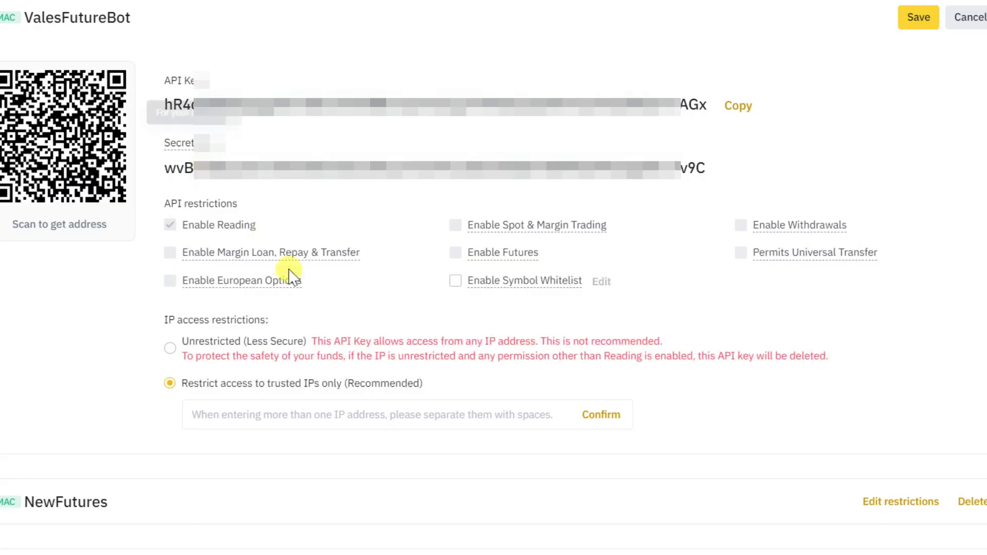
{"action": "left_click", "coordinate": [221, 406]}
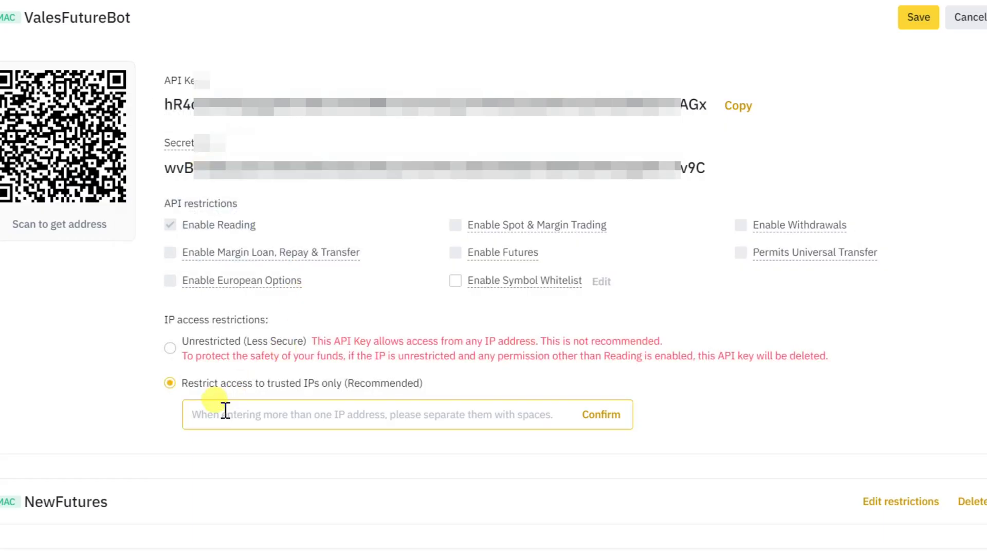
{"action": "right_click", "coordinate": [233, 414]}
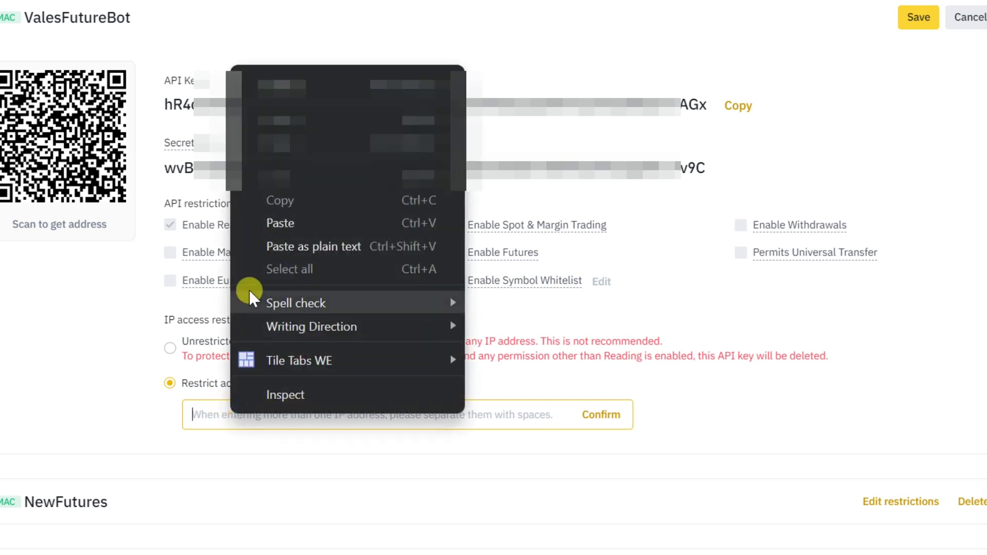
{"action": "left_click", "coordinate": [279, 219]}
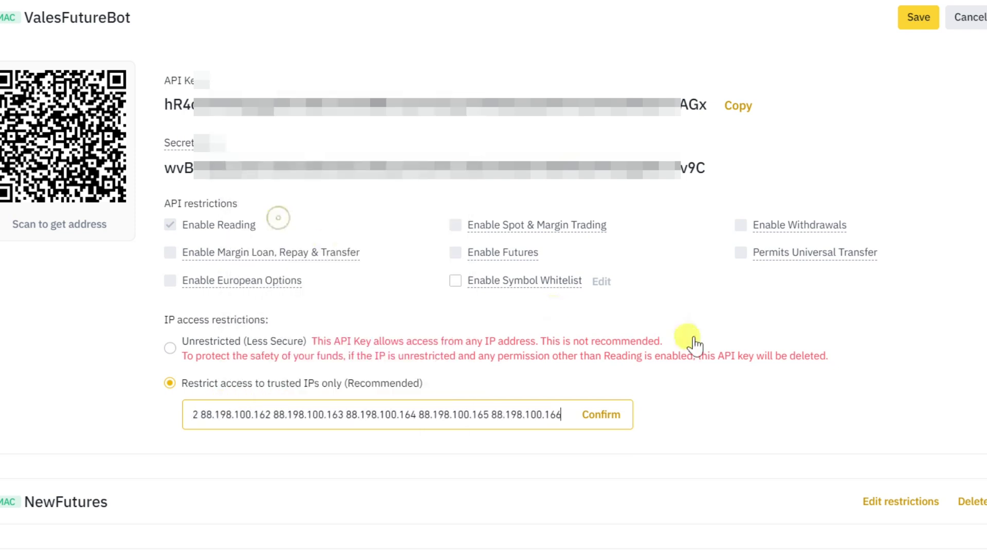
{"action": "left_click", "coordinate": [605, 416]}
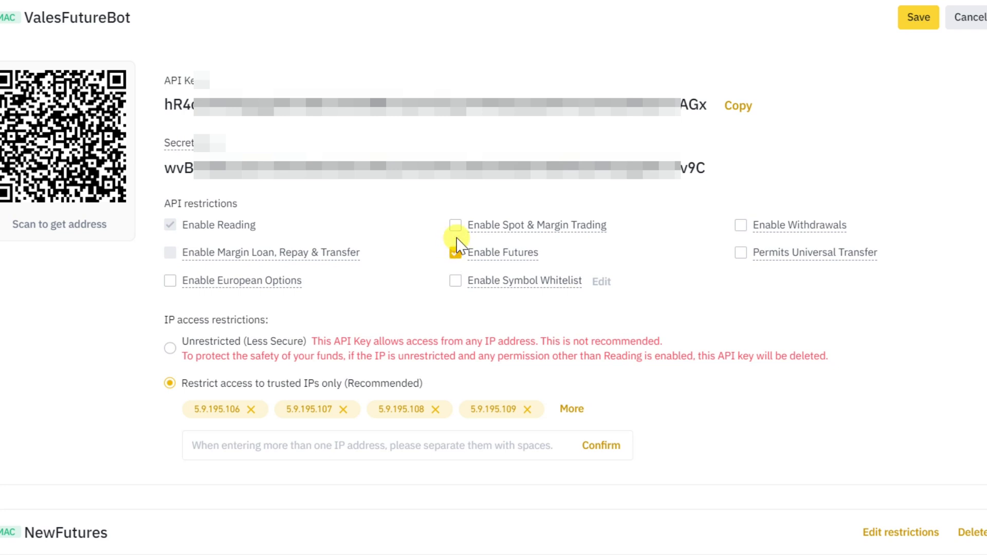
{"action": "left_click", "coordinate": [456, 229]}
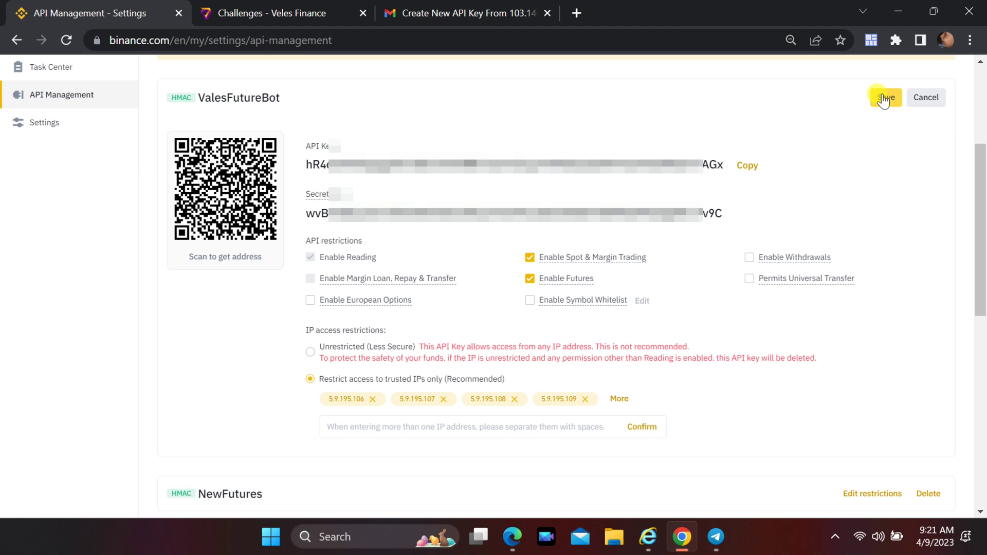
Save the key's restrictions, confirming with the authenticator code.
{"action": "left_click", "coordinate": [882, 95]}
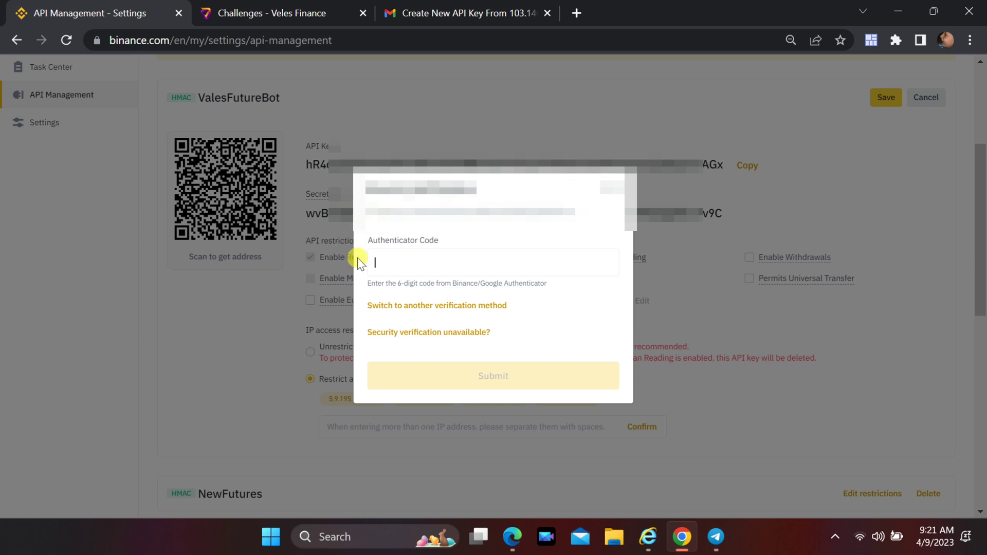
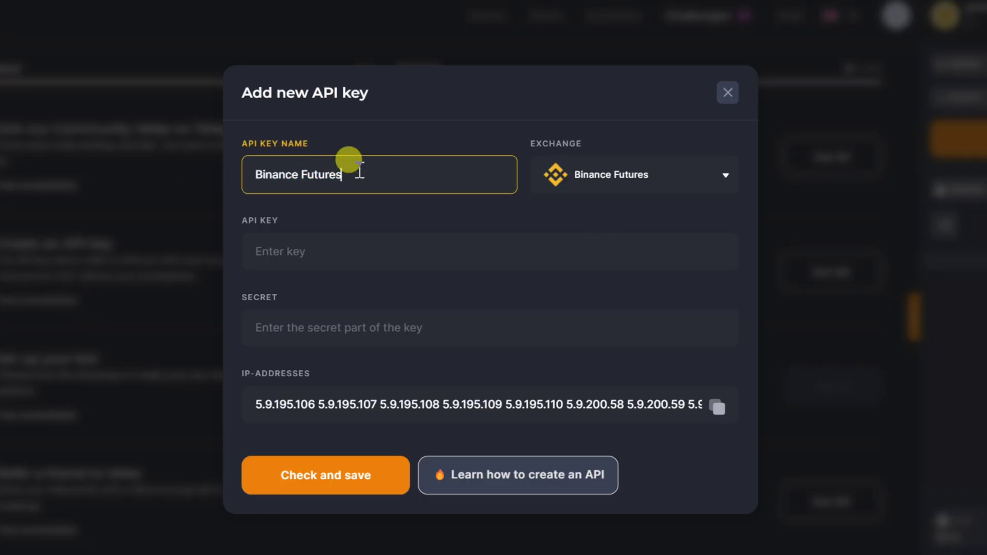
Clear the old key name and paste the Binance API key into Veles Finance.
{"action": "key", "text": "BackSpace"}
{"action": "key", "text": "BackSpace"}
{"action": "key", "text": "BackSpace"}
{"action": "key", "text": "BackSpace"}
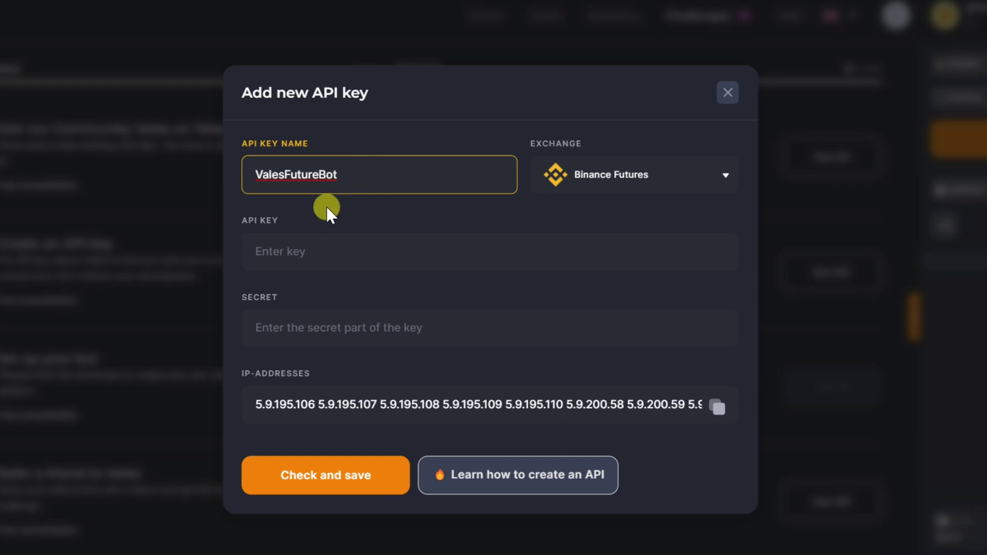
{"action": "left_click", "coordinate": [318, 240]}
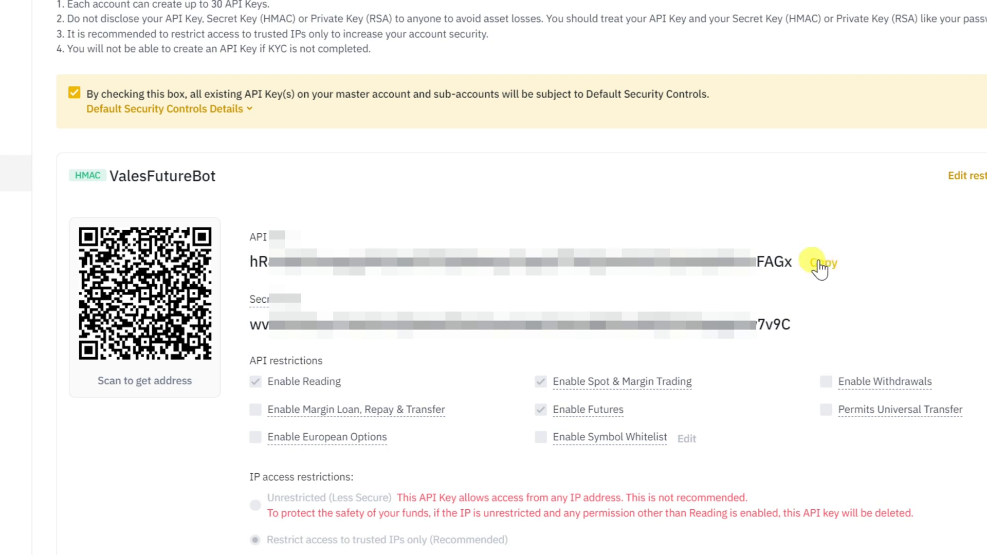
{"action": "left_click", "coordinate": [822, 265]}
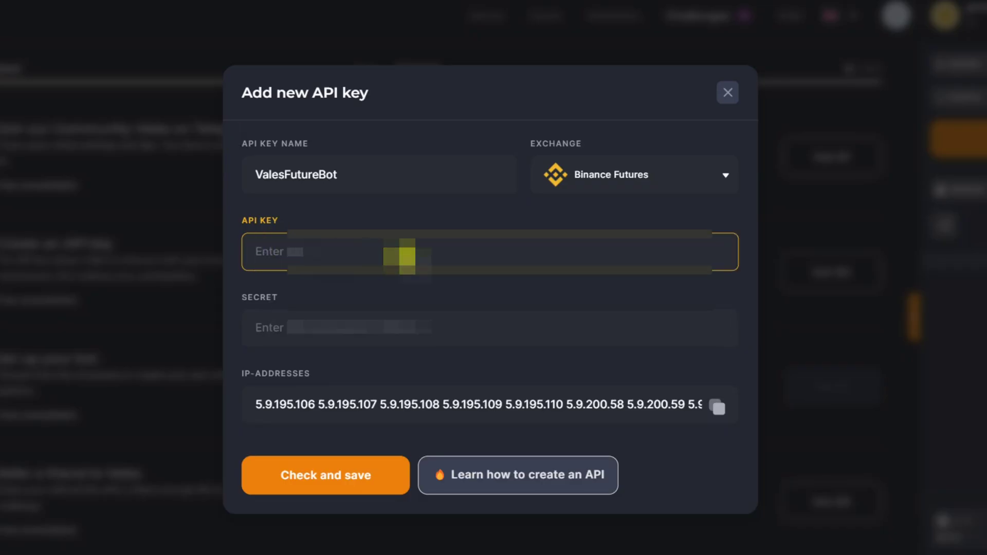
{"action": "right_click", "coordinate": [293, 256]}
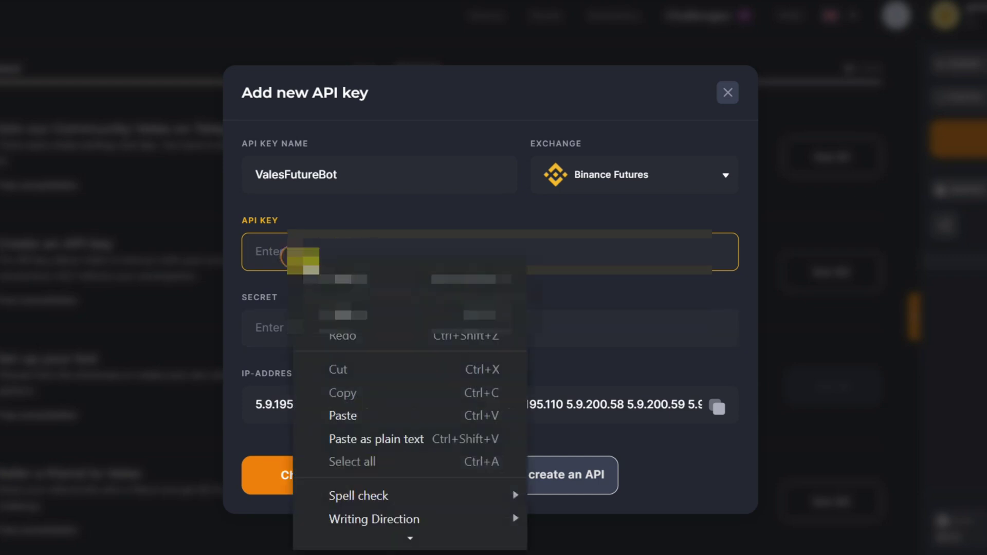
{"action": "left_click", "coordinate": [343, 418]}
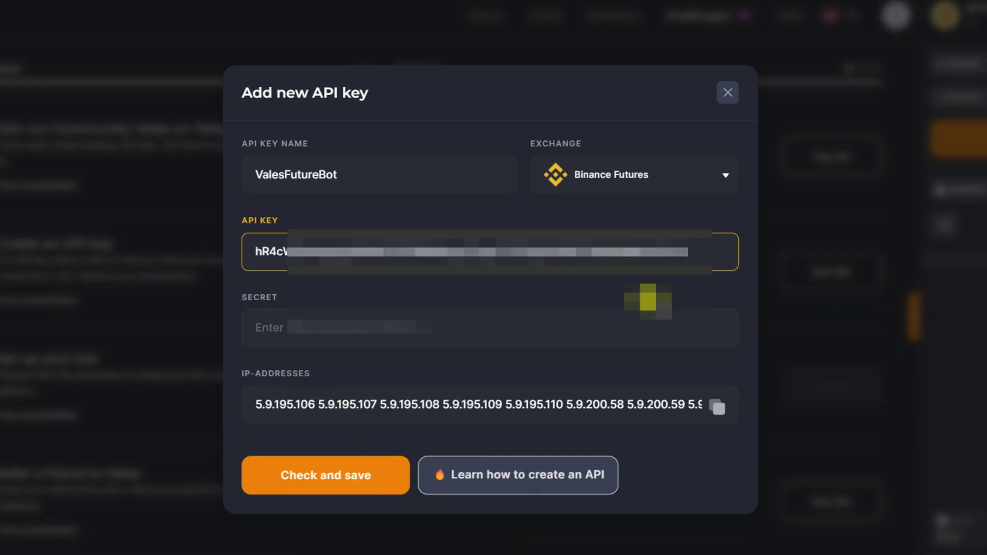
Copy the Binance secret key into Veles Finance, then check and save the key.
{"action": "left_click", "coordinate": [256, 329]}
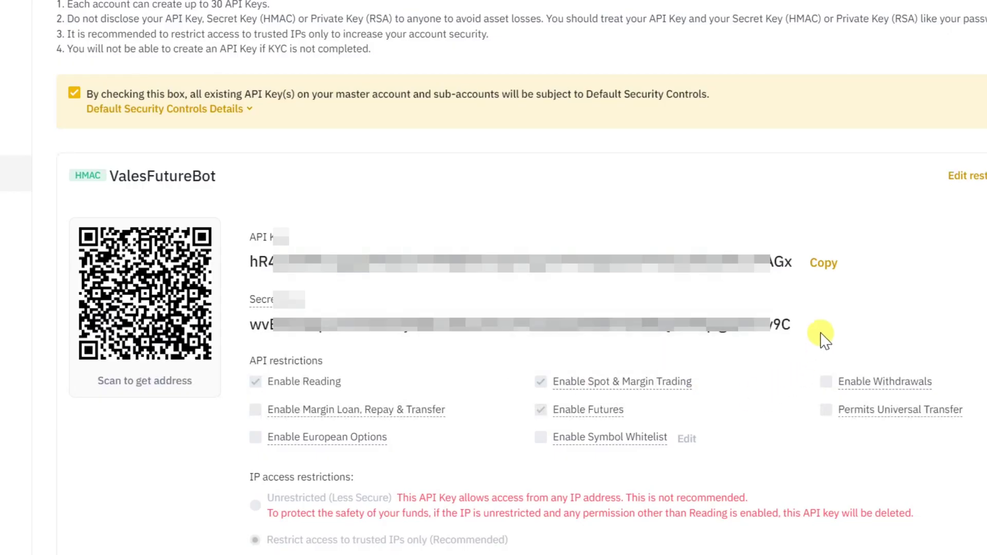
{"action": "left_click_drag", "start_coordinate": [796, 322], "coordinate": [278, 333]}
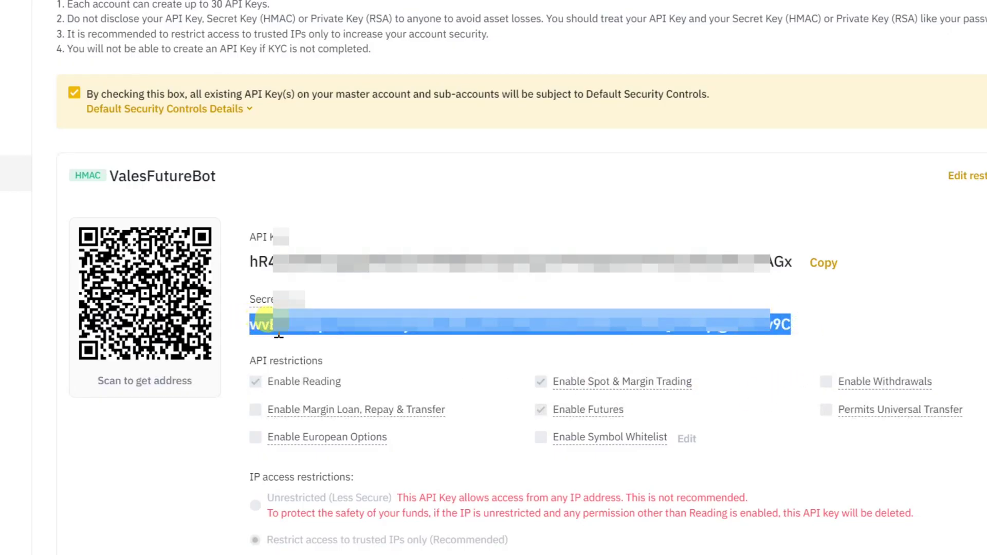
{"action": "right_click", "coordinate": [577, 329]}
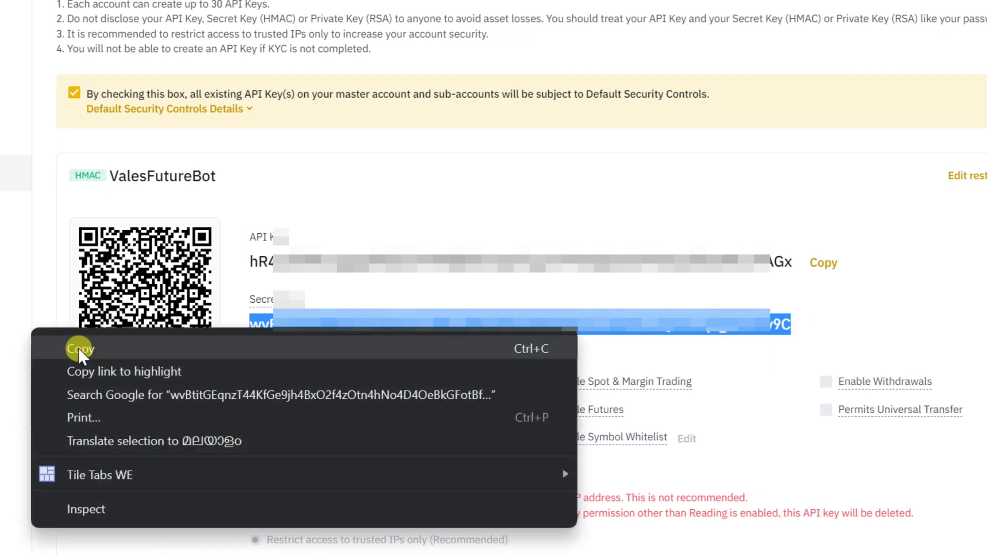
{"action": "left_click", "coordinate": [77, 346]}
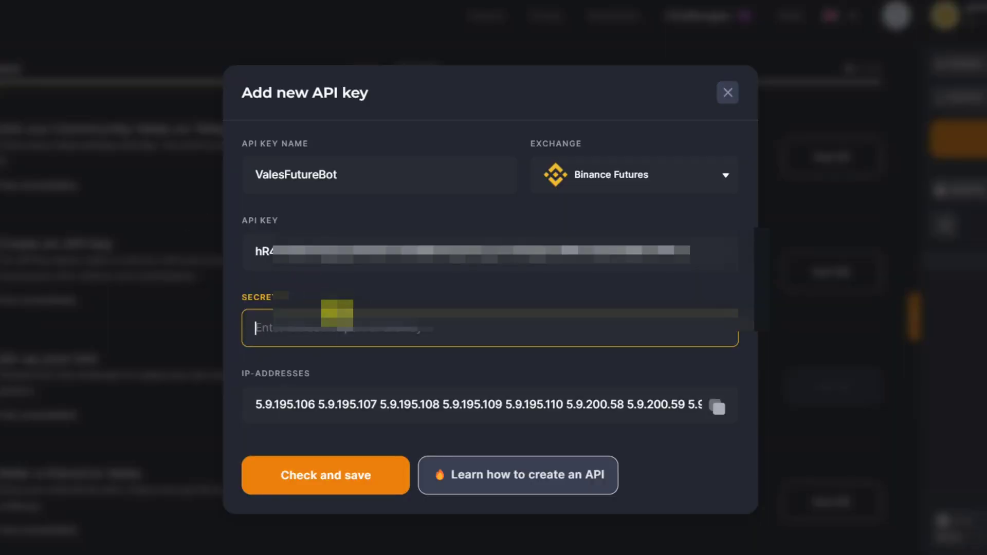
{"action": "right_click", "coordinate": [348, 332]}
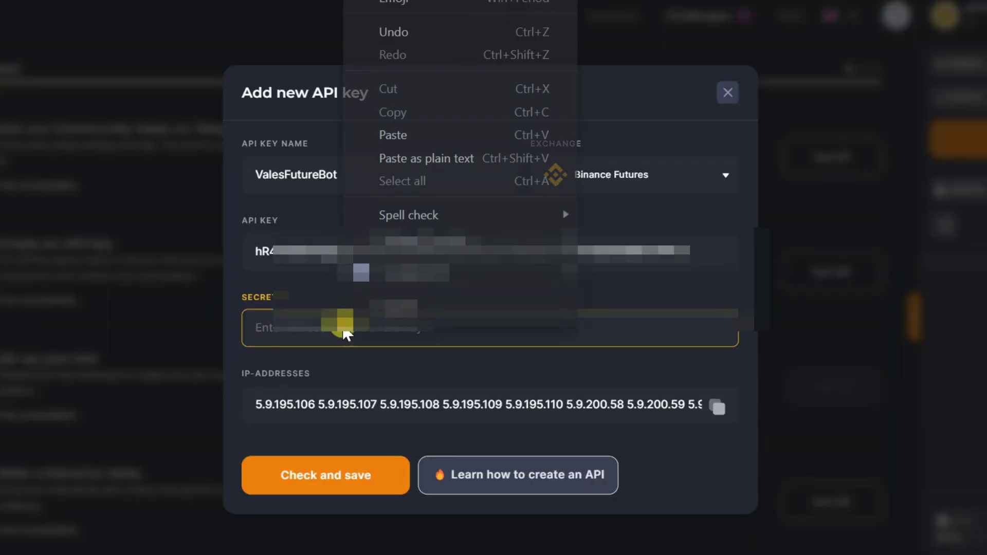
{"action": "left_click", "coordinate": [388, 132]}
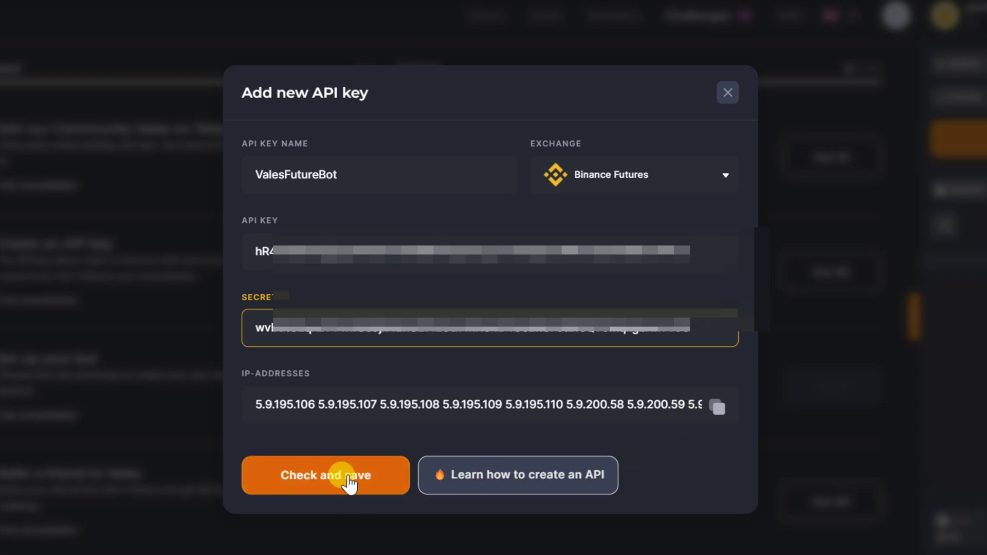
{"action": "left_click", "coordinate": [347, 477]}
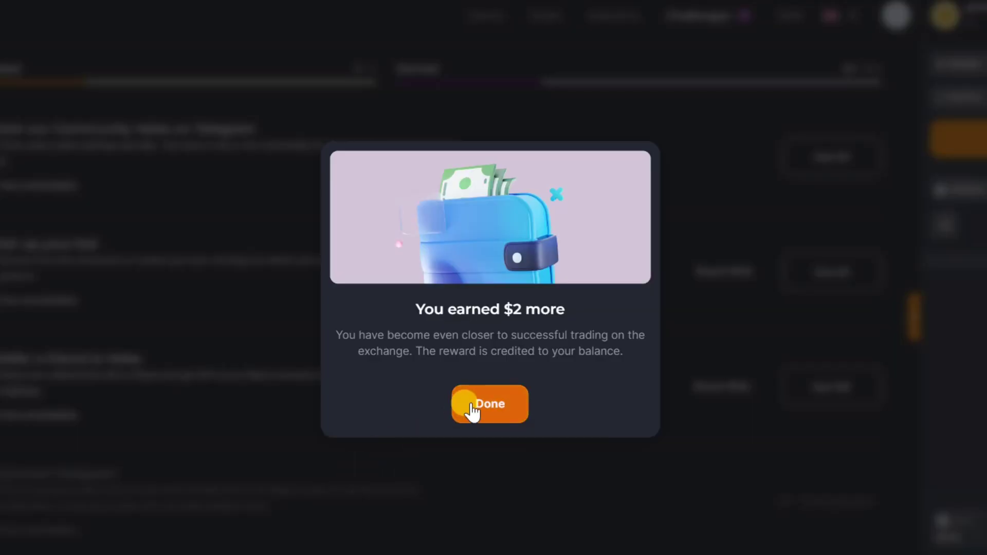
Dismiss the API key reward notice and start the Set up your bot challenge.
{"action": "left_click", "coordinate": [470, 406]}
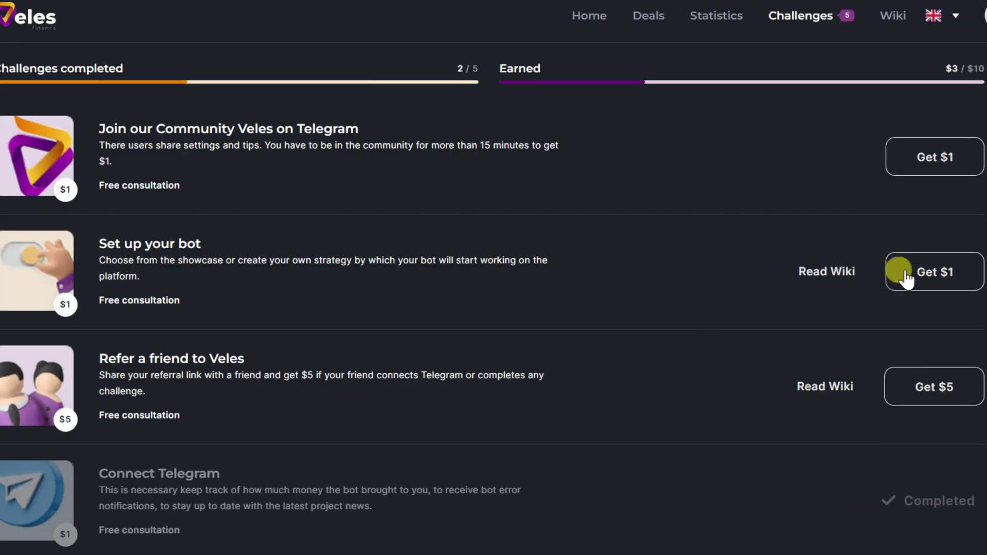
{"action": "left_click", "coordinate": [941, 273]}
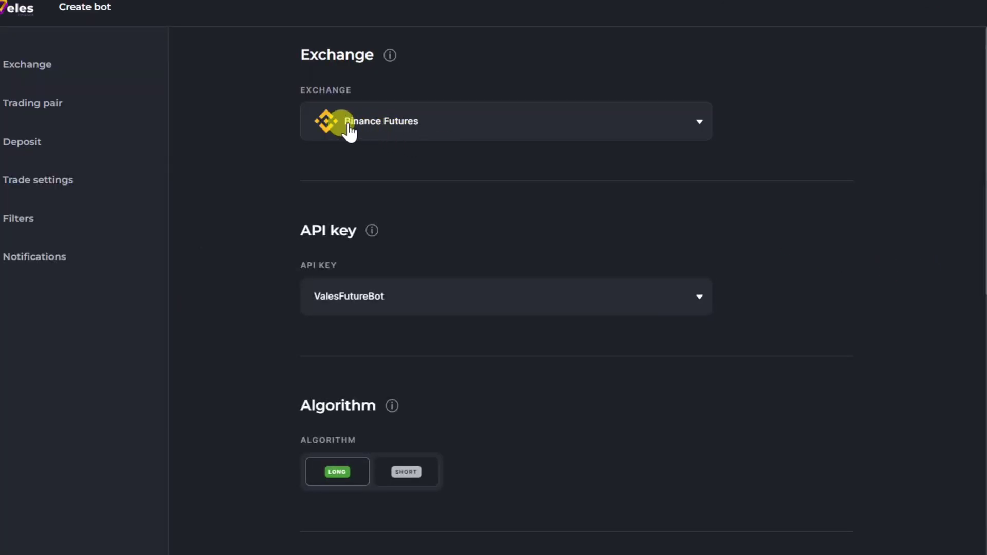
Set the exchange to Binance Futures and the API key to ValesFutureBot.
{"action": "left_click", "coordinate": [402, 131]}
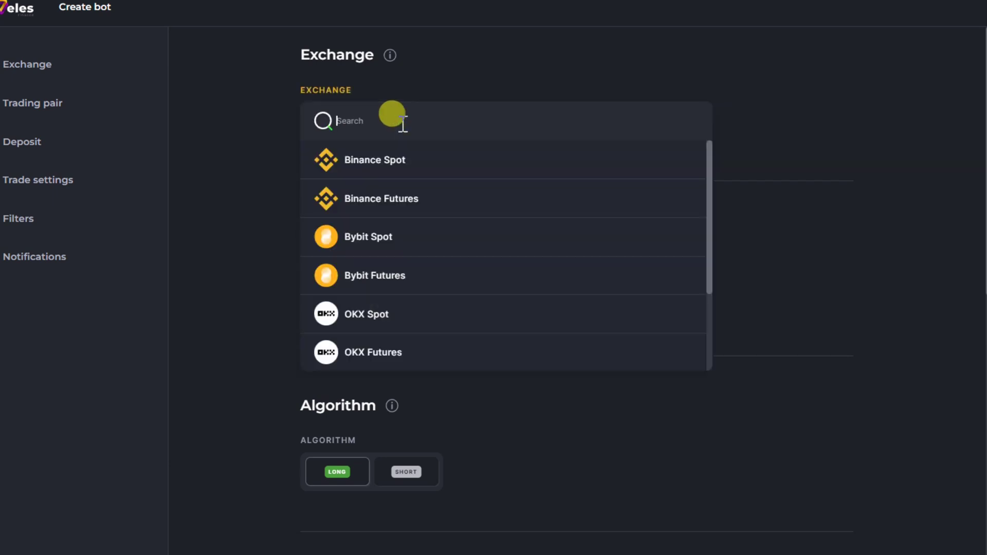
{"action": "left_click", "coordinate": [383, 210]}
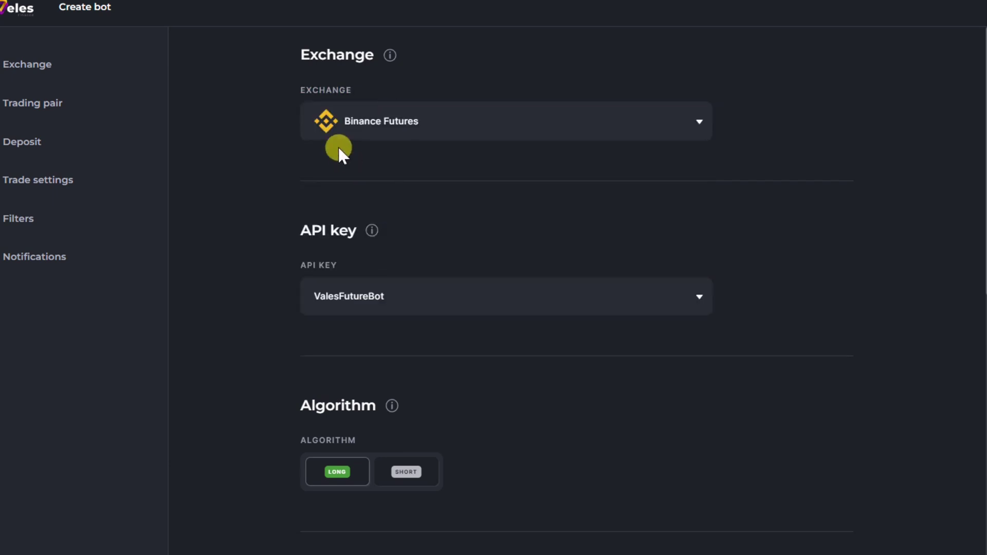
{"action": "left_click", "coordinate": [419, 297]}
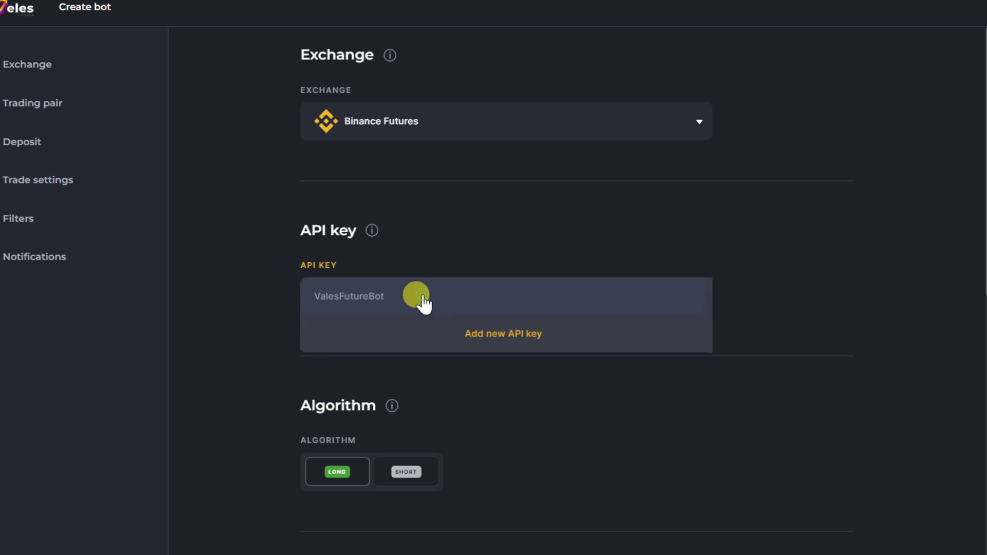
{"action": "left_click", "coordinate": [363, 298]}
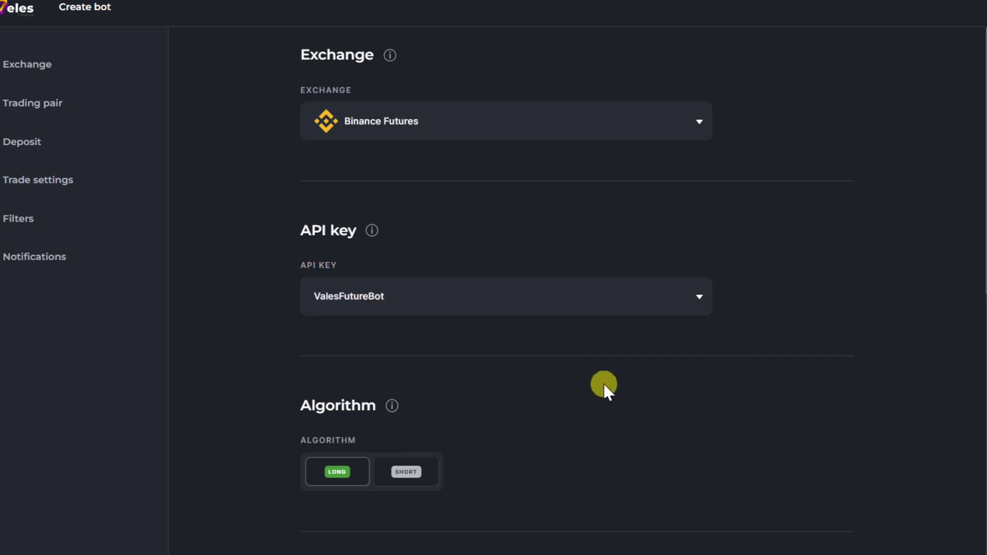
Choose the LONG algorithm, briefly trying SHORT before switching back.
{"action": "scroll", "coordinate": [603, 383], "scroll_direction": "down", "scroll_amount": 3}
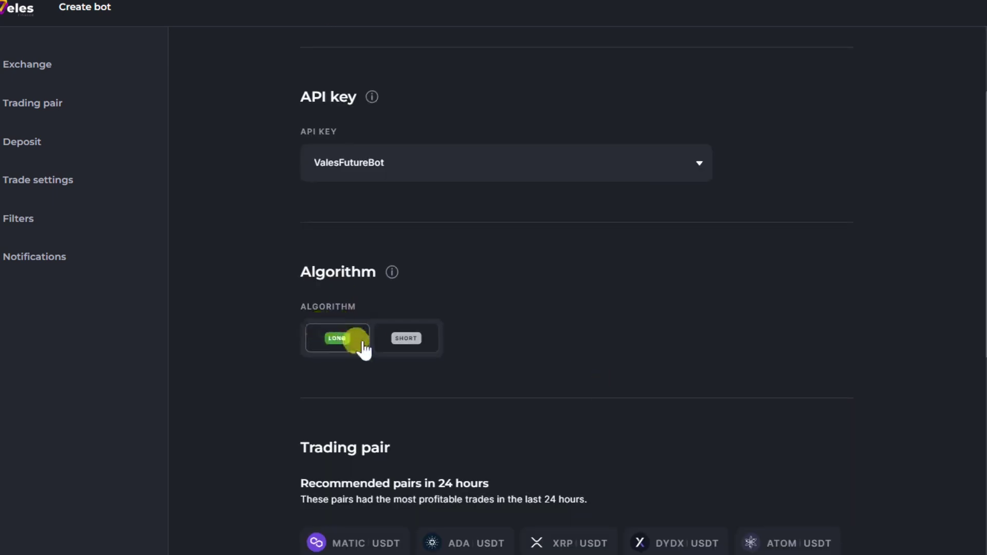
{"action": "left_click", "coordinate": [411, 341]}
{"action": "left_click", "coordinate": [327, 345]}
{"action": "scroll", "coordinate": [328, 345], "scroll_direction": "down", "scroll_amount": 3}
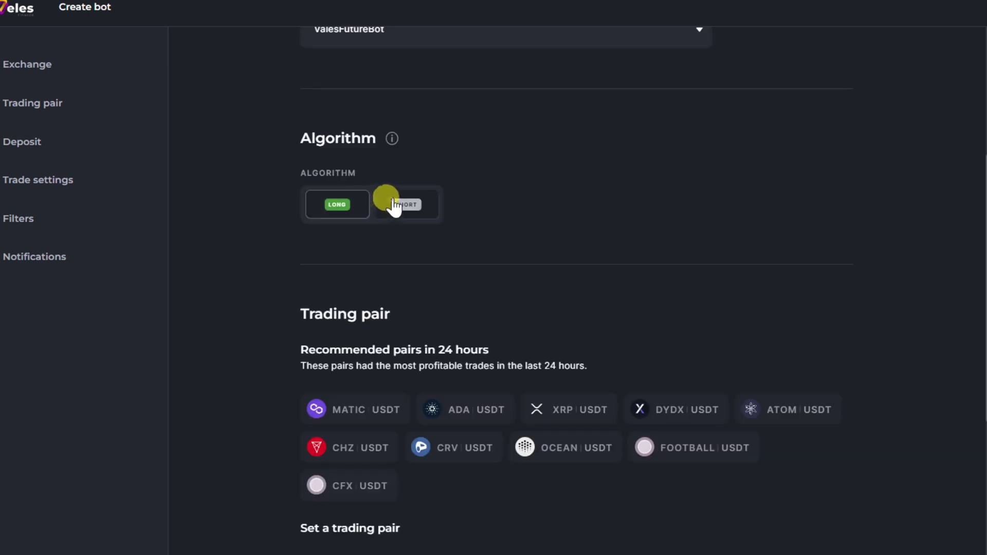
{"action": "left_click", "coordinate": [385, 198]}
{"action": "left_click", "coordinate": [328, 204]}
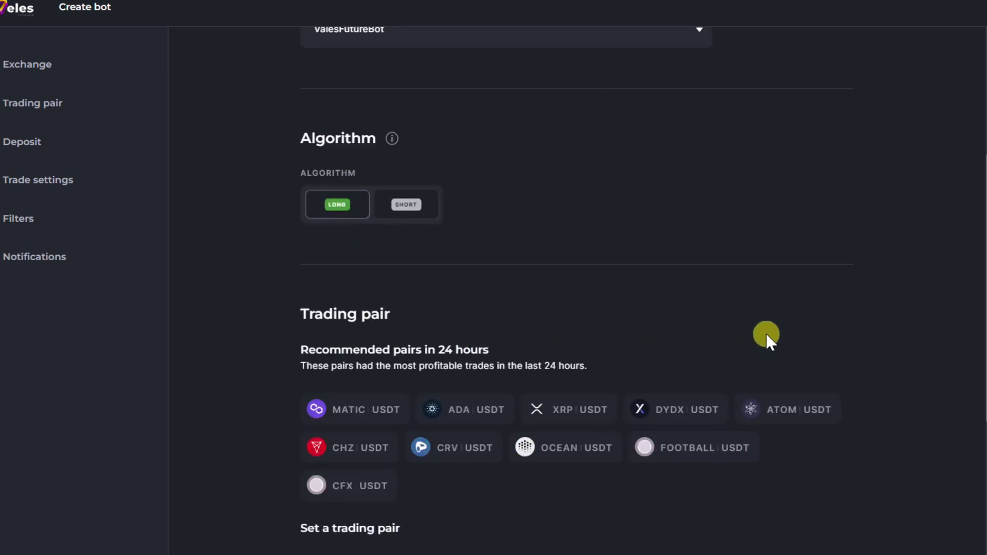
{"action": "scroll", "coordinate": [767, 334], "scroll_direction": "down", "scroll_amount": 3}
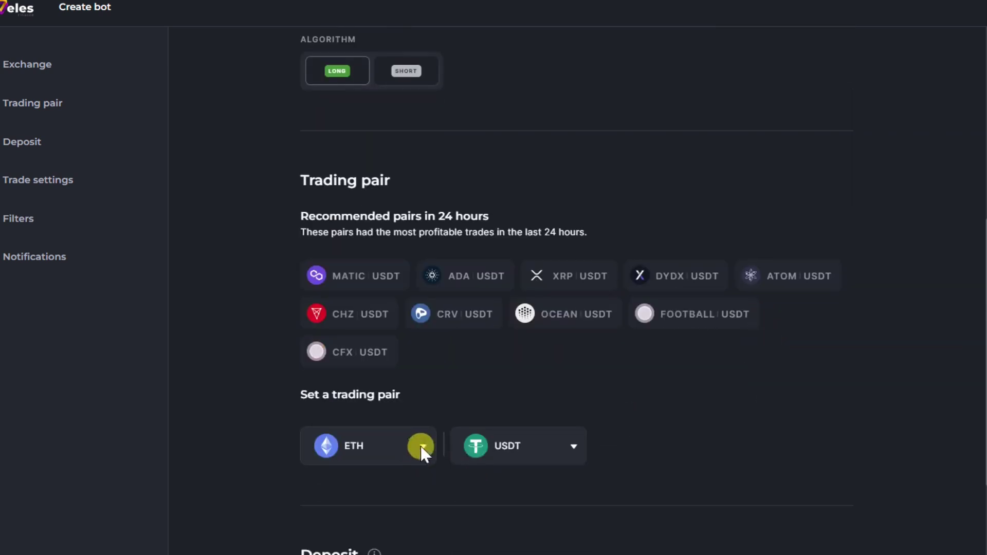
Pick the CFX/USDT recommended pair and keep CFX as the base coin.
{"action": "scroll", "coordinate": [422, 446], "scroll_direction": "down", "scroll_amount": 3}
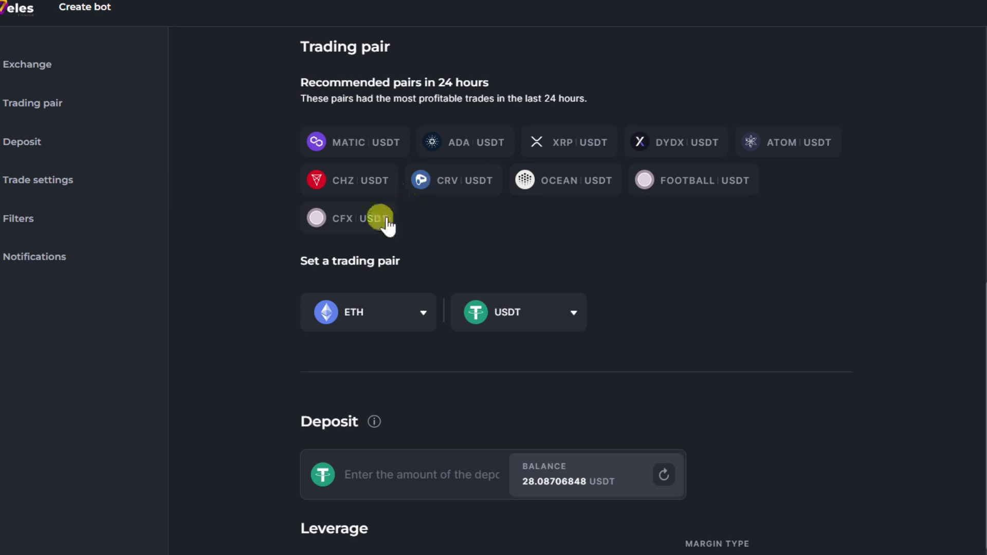
{"action": "left_click", "coordinate": [339, 219]}
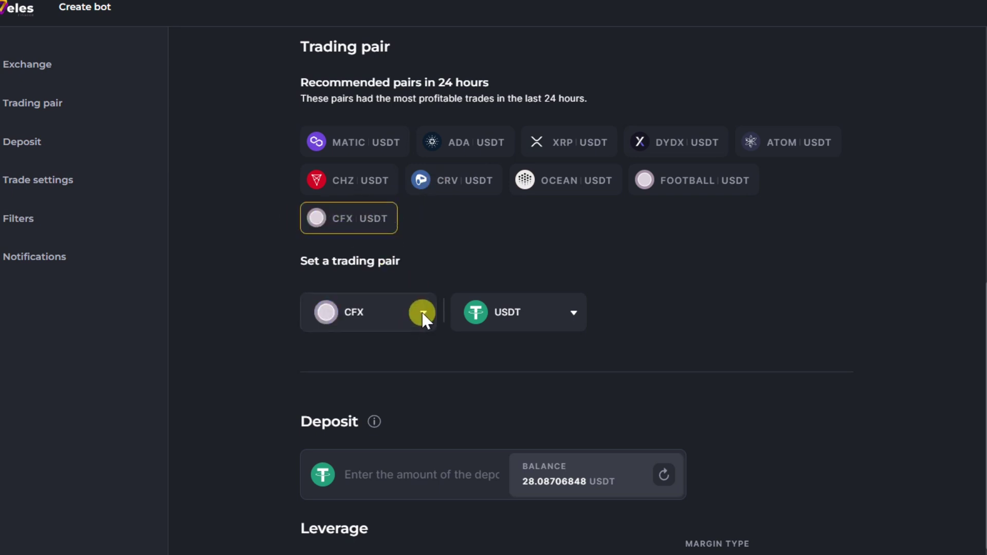
{"action": "left_click", "coordinate": [423, 313]}
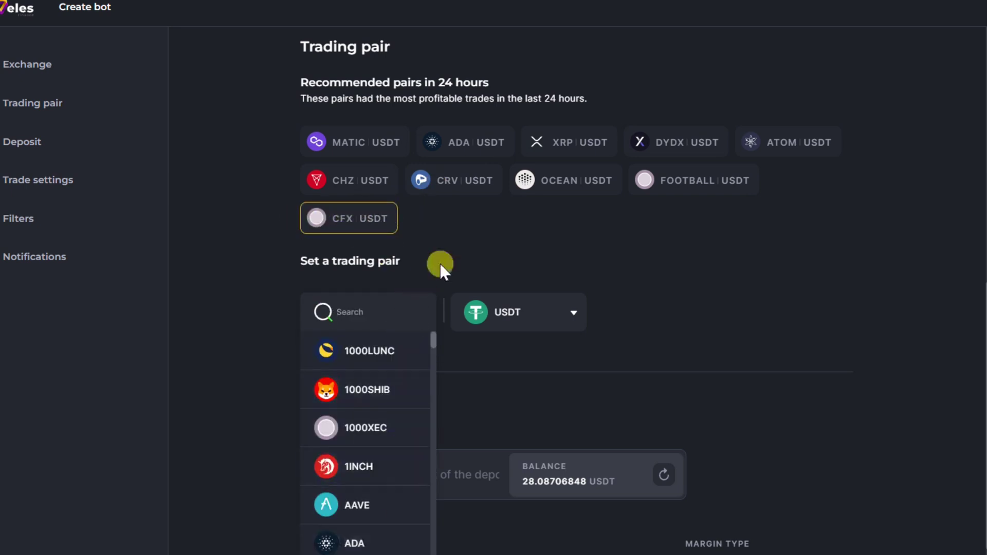
{"action": "left_click", "coordinate": [487, 225]}
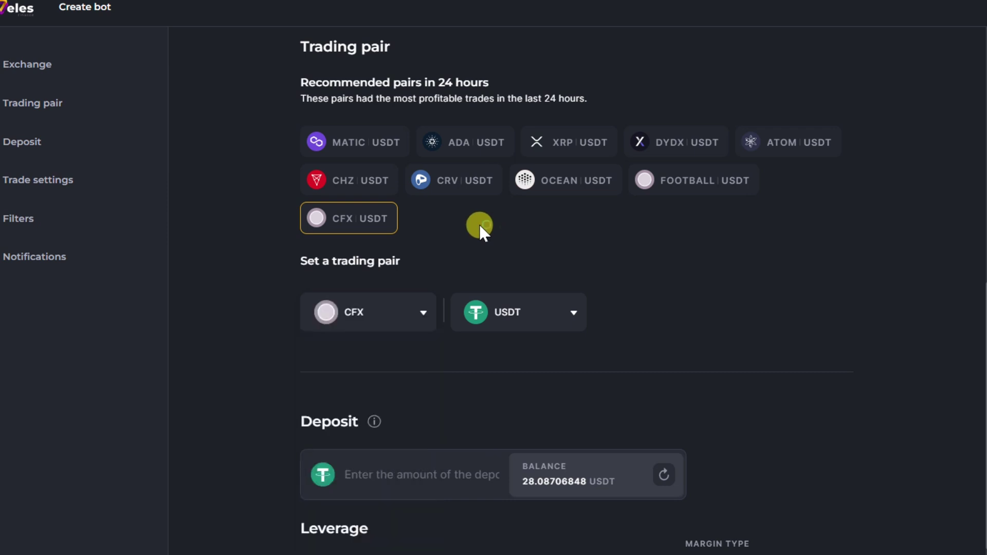
Enter a deposit of 3 USDT.
{"action": "scroll", "coordinate": [649, 392], "scroll_direction": "down", "scroll_amount": 2}
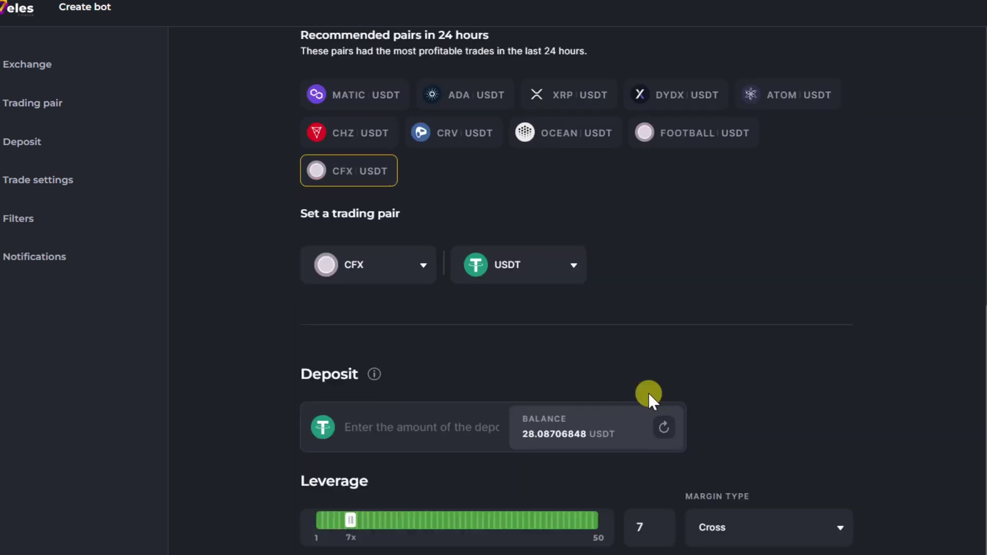
{"action": "left_click", "coordinate": [435, 392]}
{"action": "type", "text": "3"}
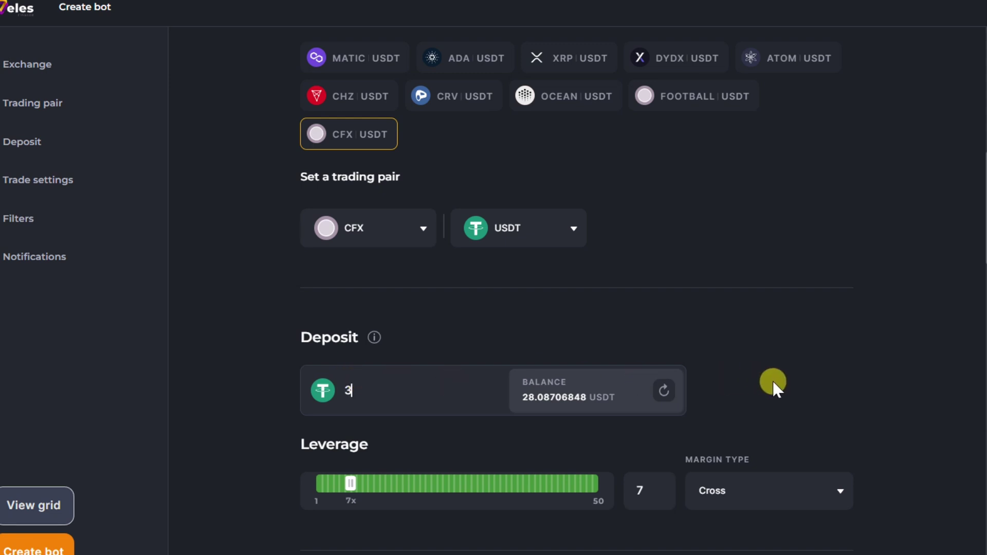
Raise leverage to 13x and keep Cross as the margin type.
{"action": "scroll", "coordinate": [775, 383], "scroll_direction": "down", "scroll_amount": 3}
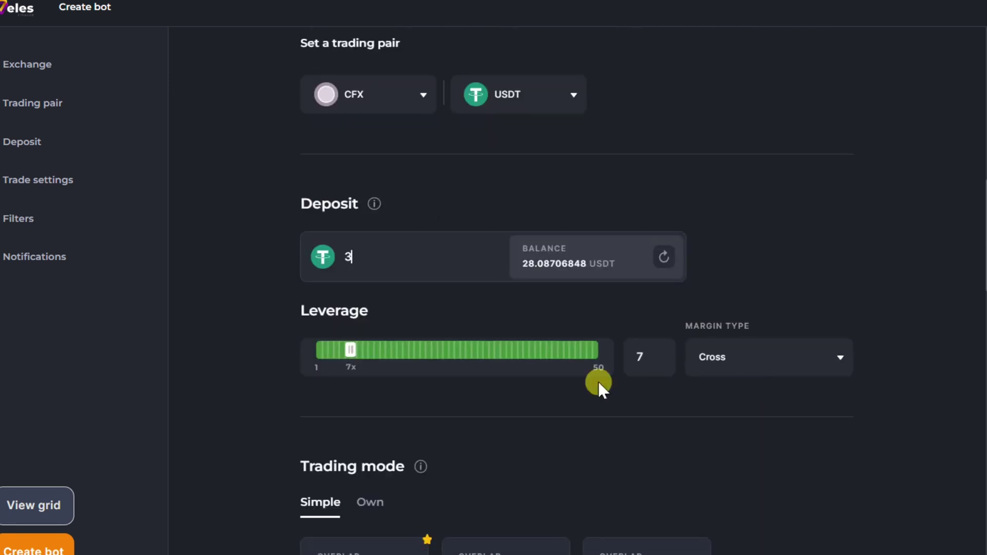
{"action": "left_click_drag", "start_coordinate": [333, 357], "coordinate": [388, 359]}
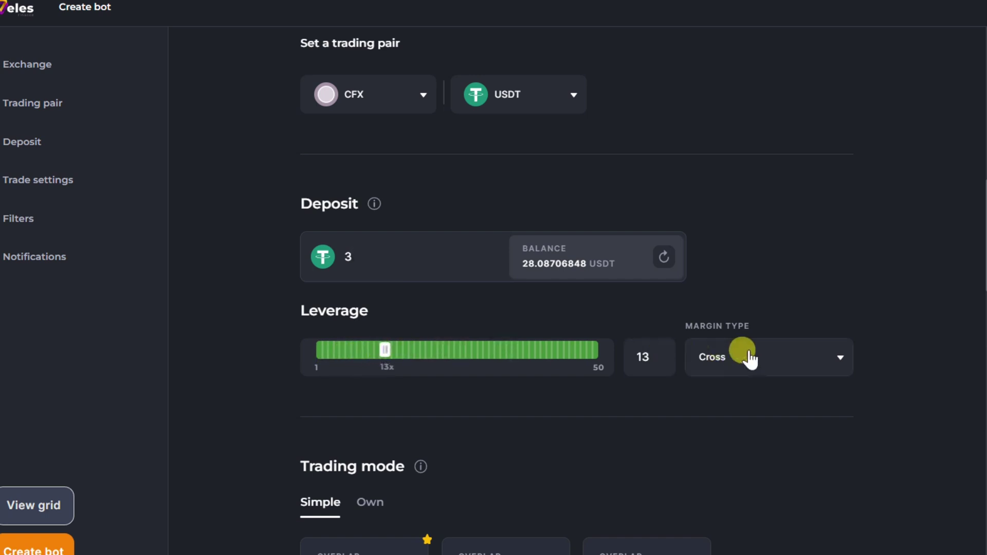
{"action": "left_click", "coordinate": [772, 363]}
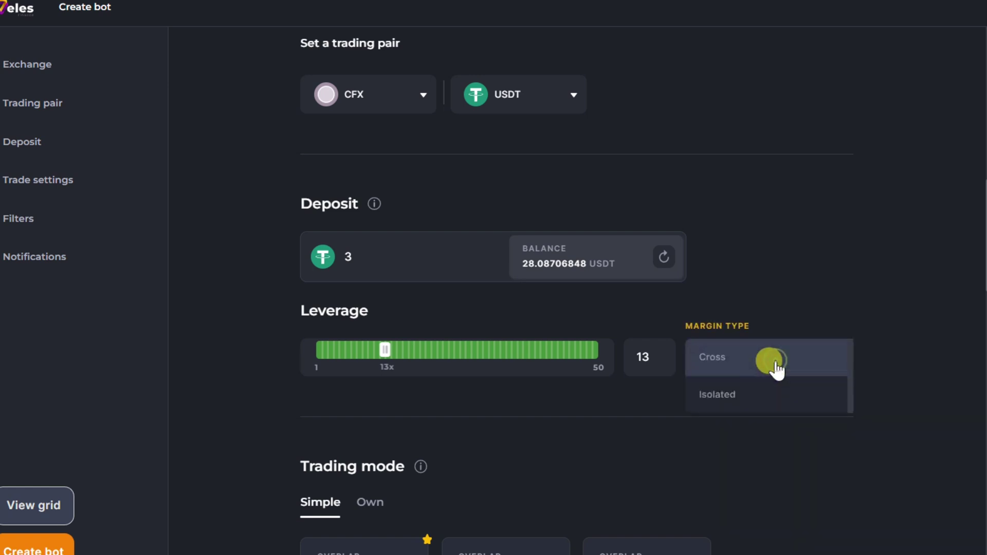
{"action": "left_click", "coordinate": [713, 366]}
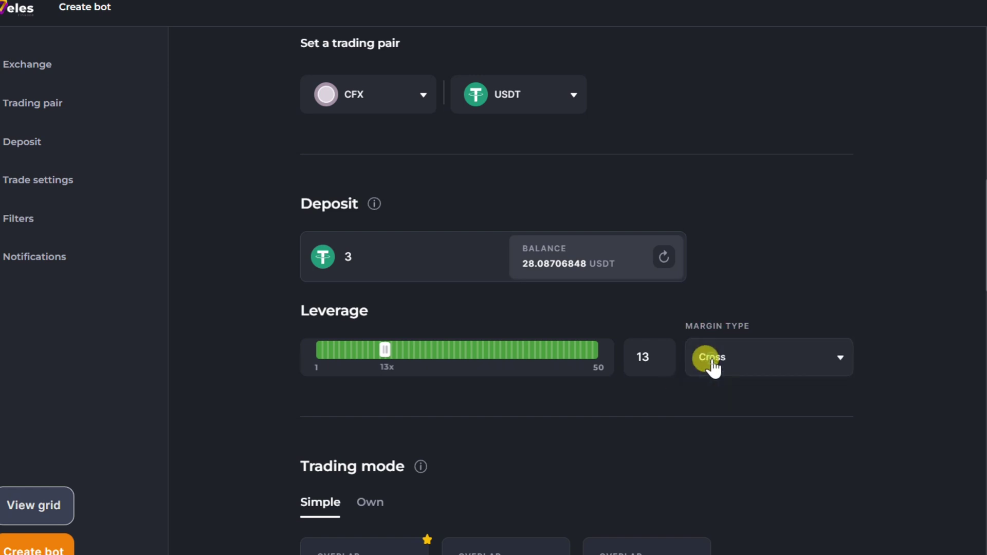
{"action": "scroll", "coordinate": [851, 468], "scroll_direction": "down", "scroll_amount": 5}
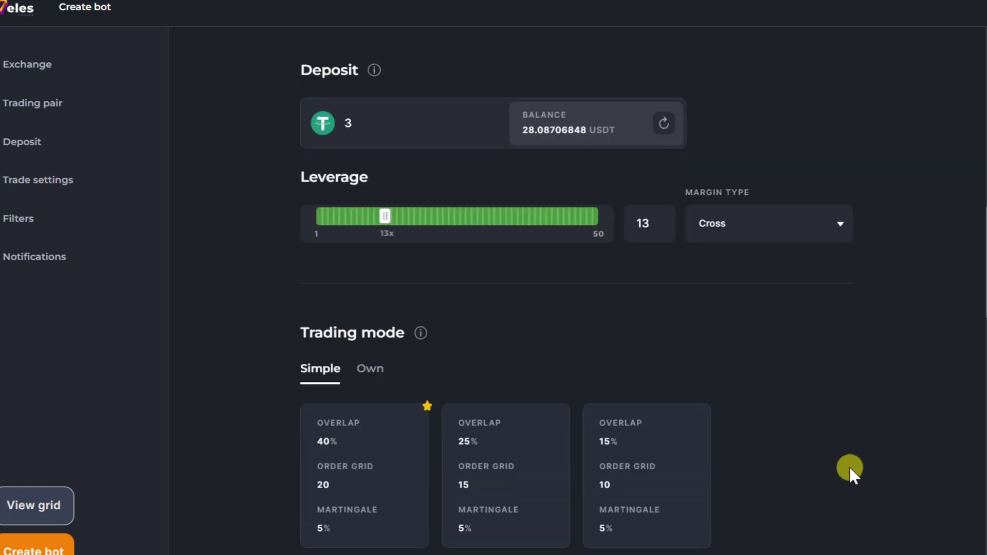
{"action": "scroll", "coordinate": [850, 468], "scroll_direction": "down", "scroll_amount": 3}
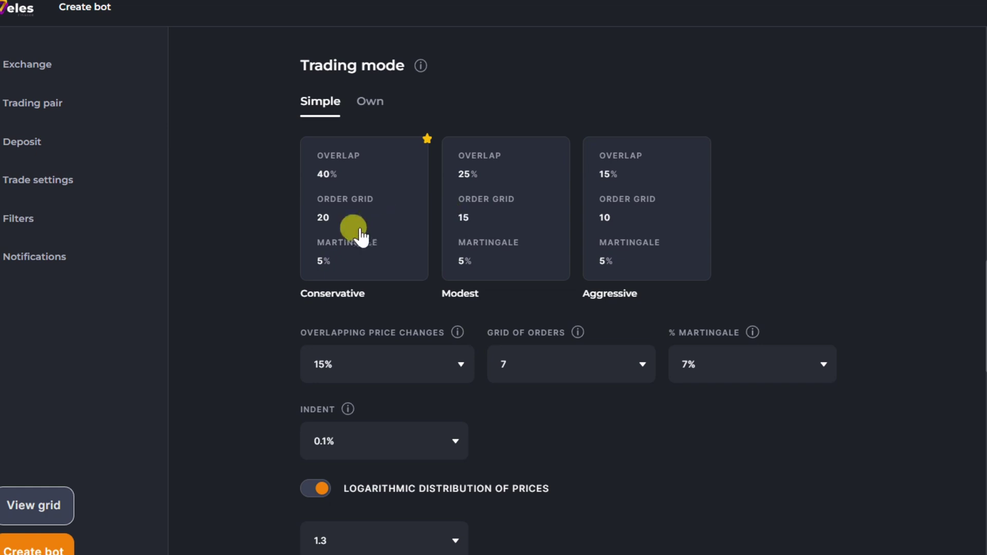
Apply the Modest trading mode and set overlapping price changes to 10%.
{"action": "left_click", "coordinate": [508, 180]}
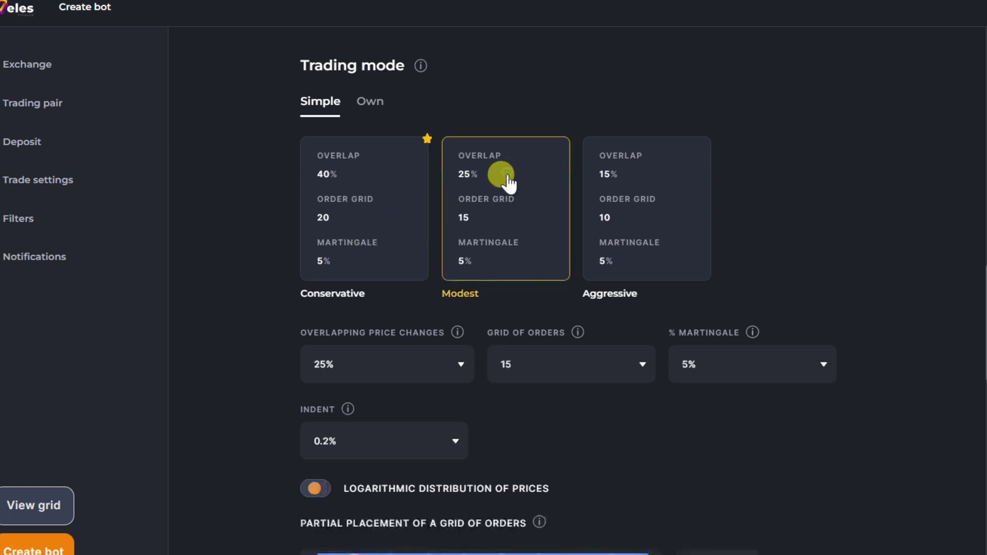
{"action": "left_click", "coordinate": [612, 181]}
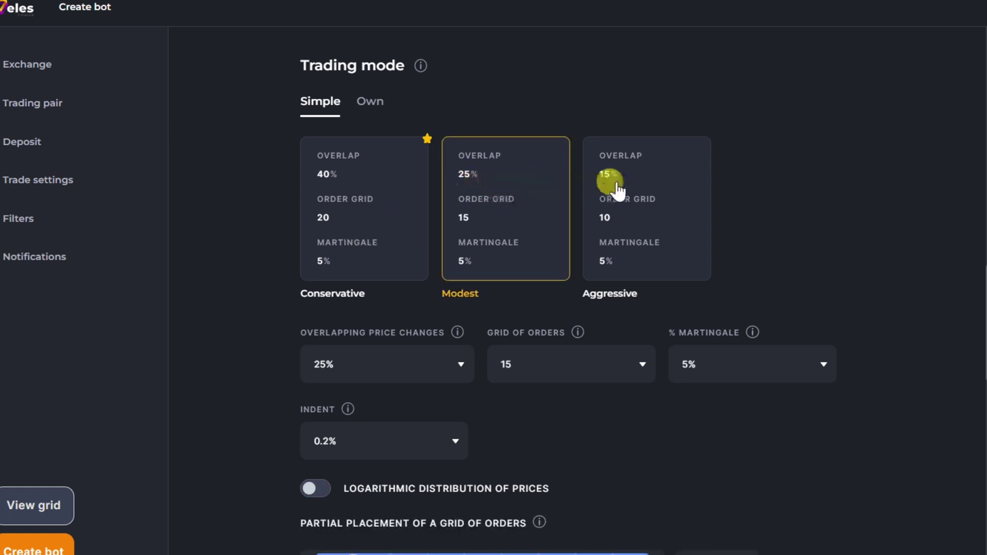
{"action": "left_click", "coordinate": [489, 192]}
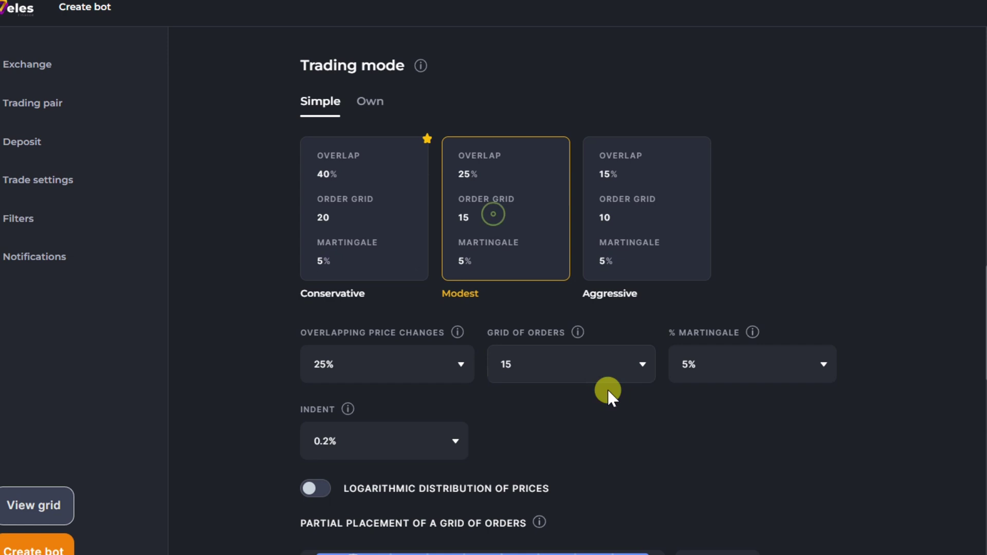
{"action": "left_click", "coordinate": [461, 364]}
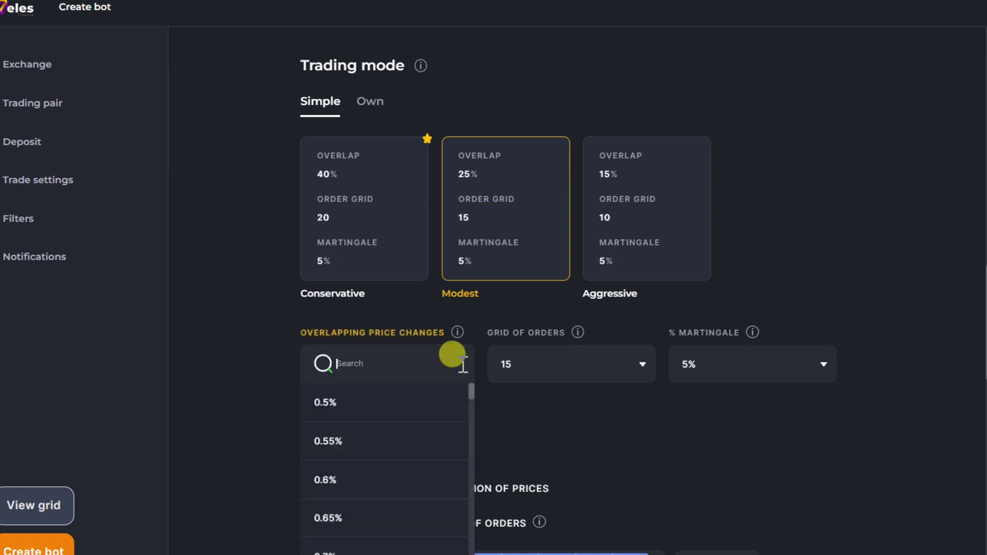
{"action": "scroll", "coordinate": [423, 412], "scroll_direction": "down", "scroll_amount": 2}
{"action": "scroll", "coordinate": [381, 360], "scroll_direction": "up", "scroll_amount": 3}
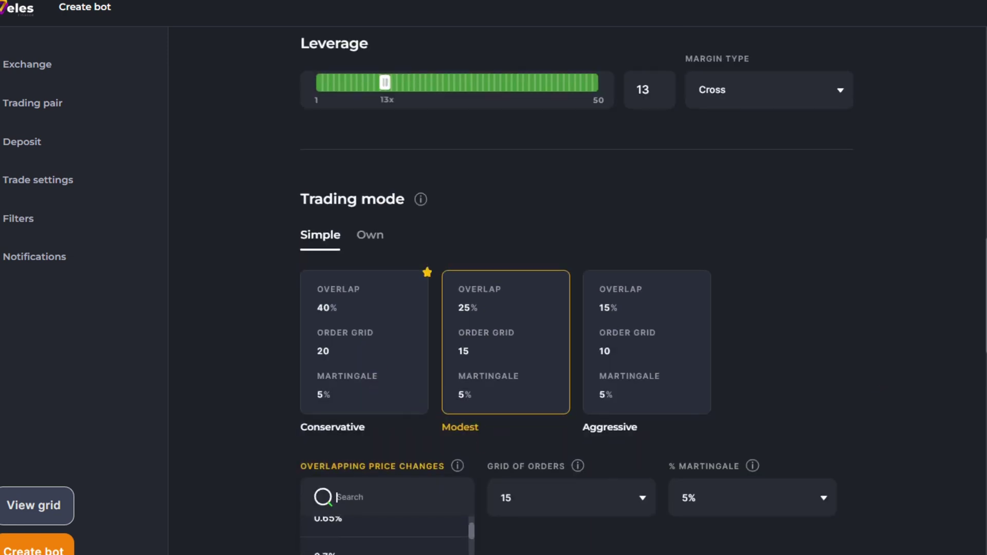
{"action": "type", "text": "10"}
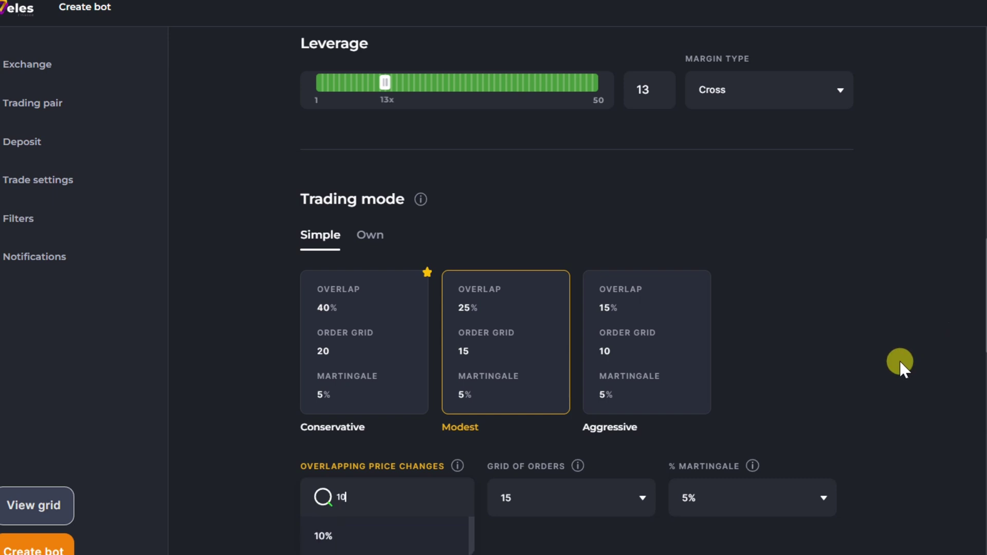
{"action": "scroll", "coordinate": [899, 360], "scroll_direction": "down", "scroll_amount": 5}
{"action": "left_click", "coordinate": [344, 278]}
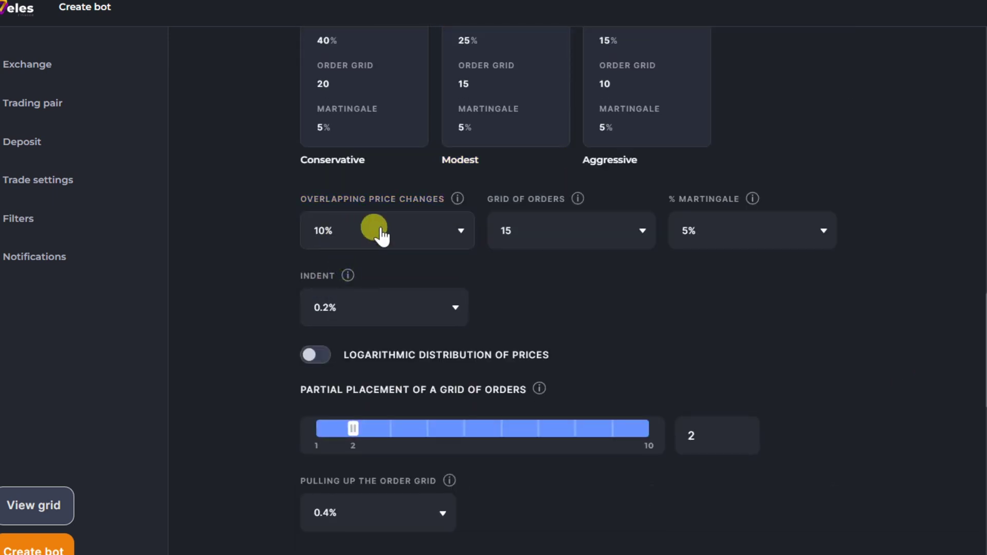
Set the order grid to 3 orders and partial placement to 1.
{"action": "left_click", "coordinate": [540, 234]}
{"action": "left_click", "coordinate": [506, 307]}
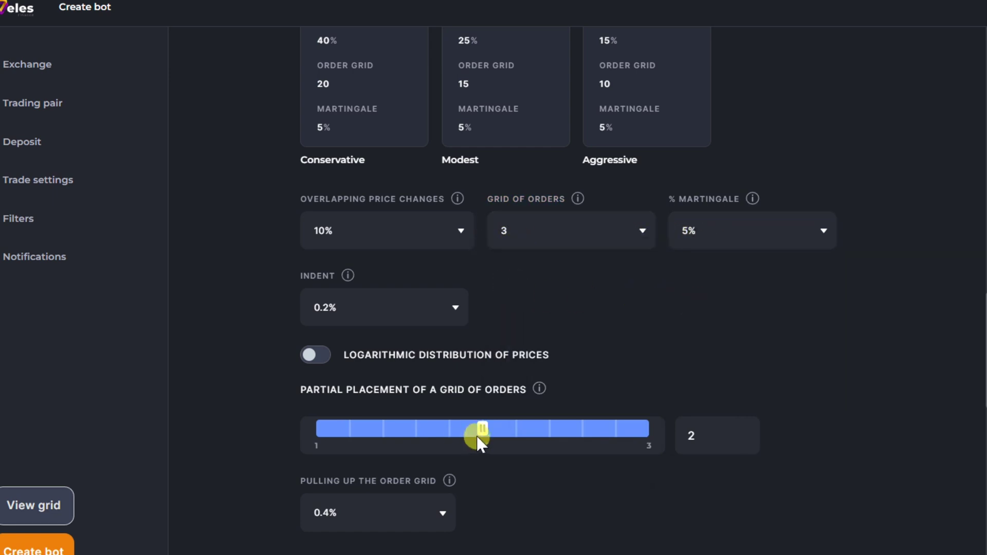
{"action": "left_click_drag", "start_coordinate": [484, 438], "coordinate": [315, 438]}
{"action": "scroll", "coordinate": [860, 457], "scroll_direction": "down", "scroll_amount": 3}
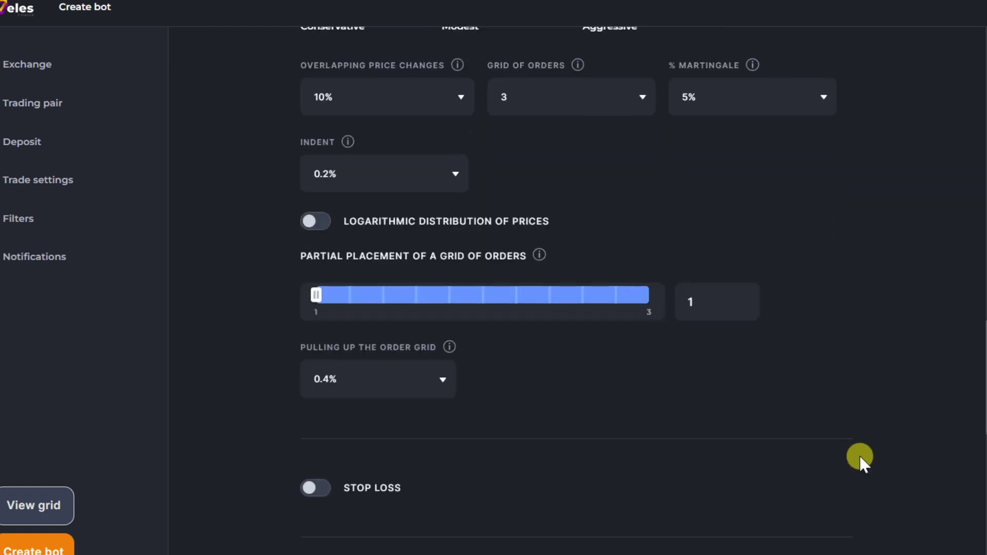
Turn on a 1.5% stop loss with 'Stop bot after stop loss execution' ticked.
{"action": "scroll", "coordinate": [861, 457], "scroll_direction": "down", "scroll_amount": 3}
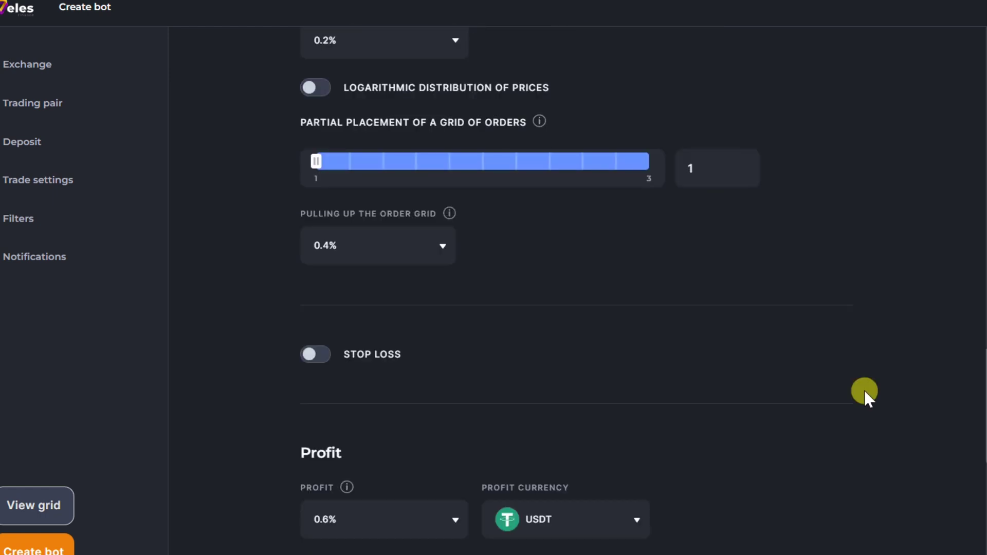
{"action": "scroll", "coordinate": [863, 390], "scroll_direction": "down", "scroll_amount": 3}
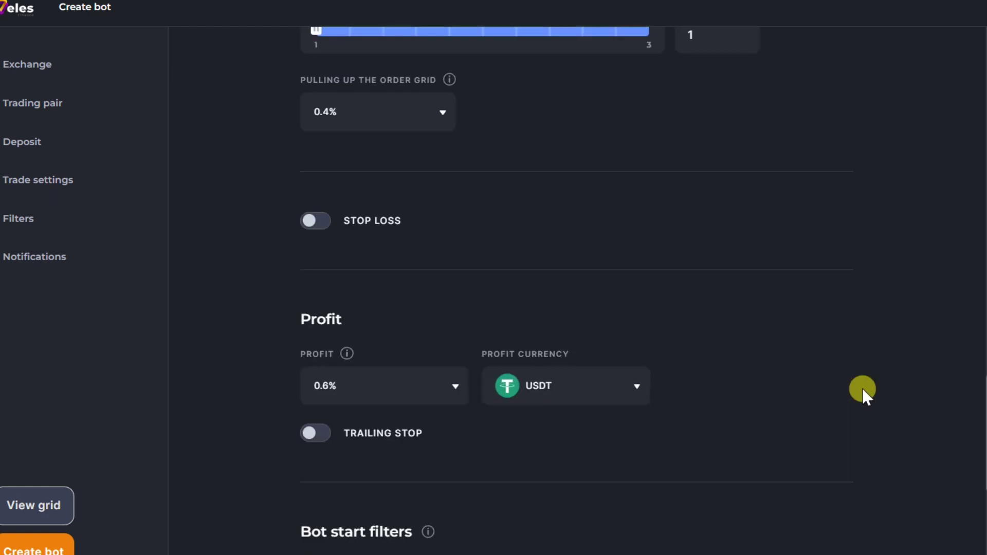
{"action": "left_click", "coordinate": [317, 221]}
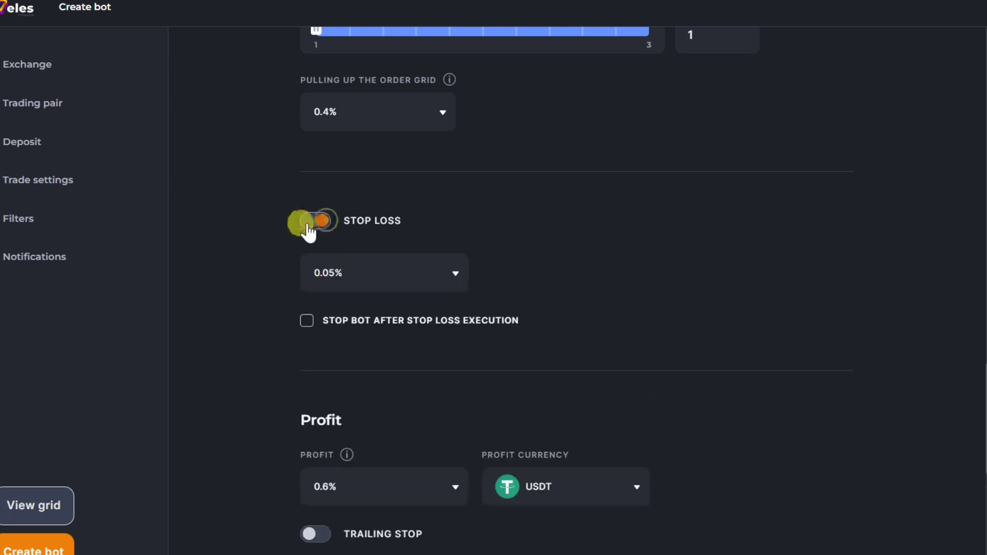
{"action": "left_click", "coordinate": [456, 276]}
{"action": "type", "text": "1.5"}
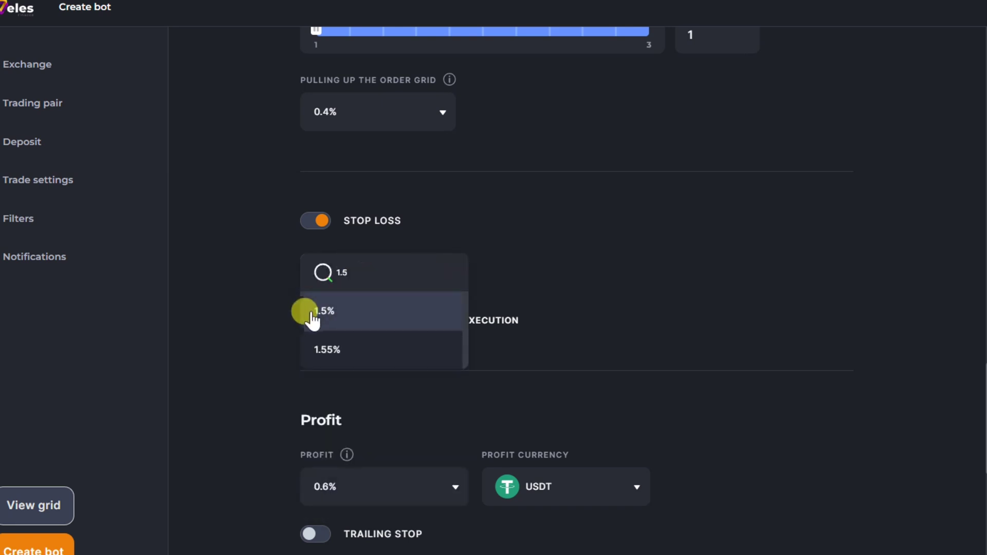
{"action": "left_click", "coordinate": [312, 314]}
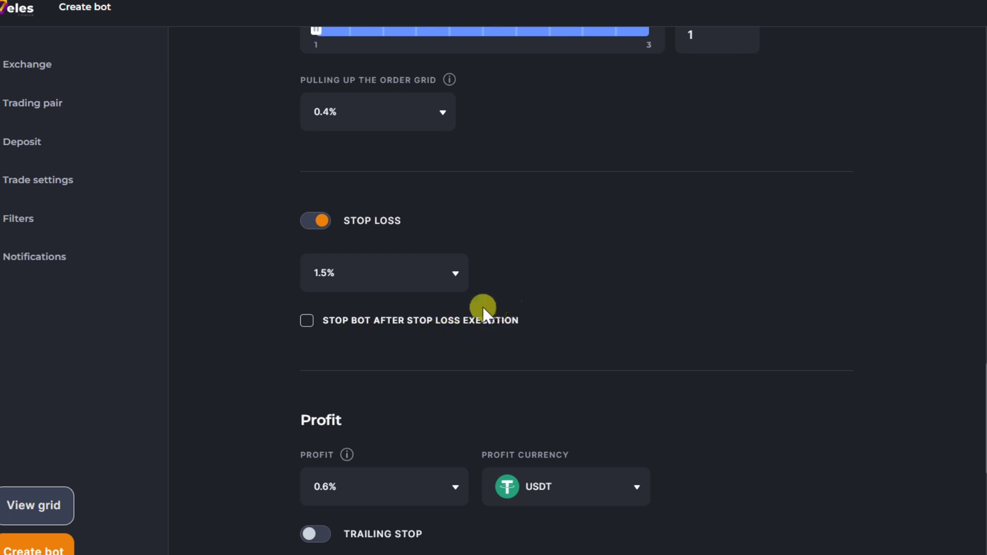
{"action": "left_click", "coordinate": [307, 322]}
{"action": "scroll", "coordinate": [818, 365], "scroll_direction": "down", "scroll_amount": 2}
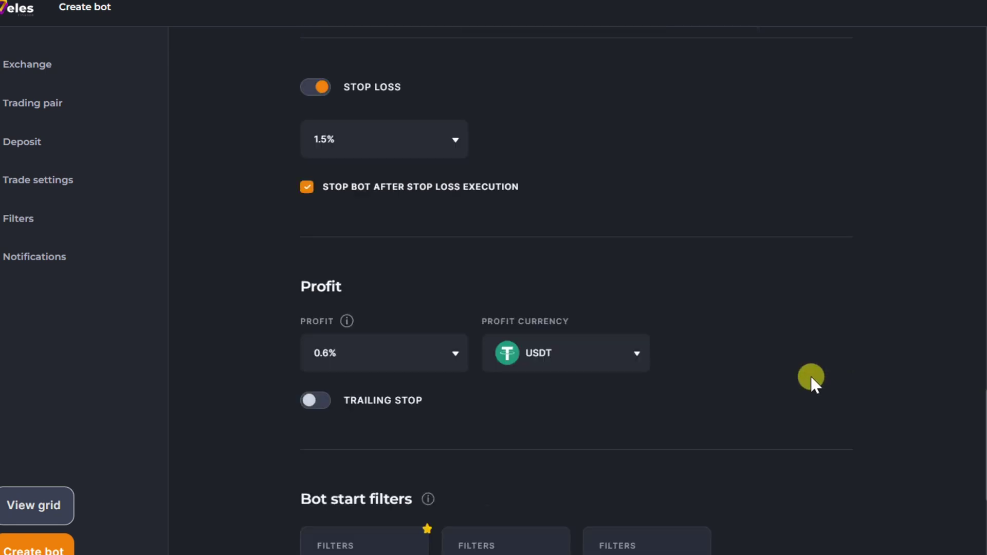
{"action": "scroll", "coordinate": [802, 370], "scroll_direction": "down", "scroll_amount": 2}
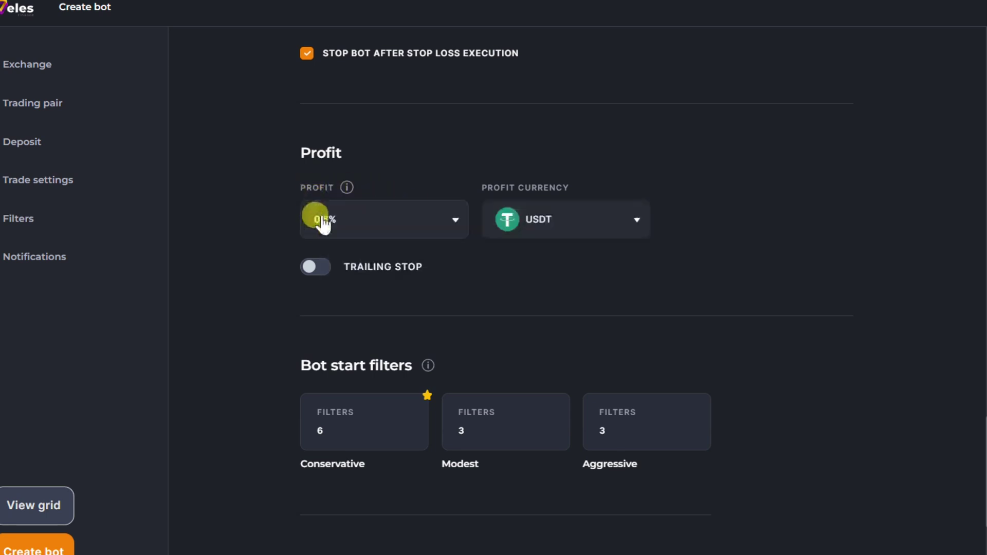
Load the Modest start filters: RSI 5m<55, RSI 30m<65, CCI 1h<85.
{"action": "scroll", "coordinate": [781, 299], "scroll_direction": "down", "scroll_amount": 2}
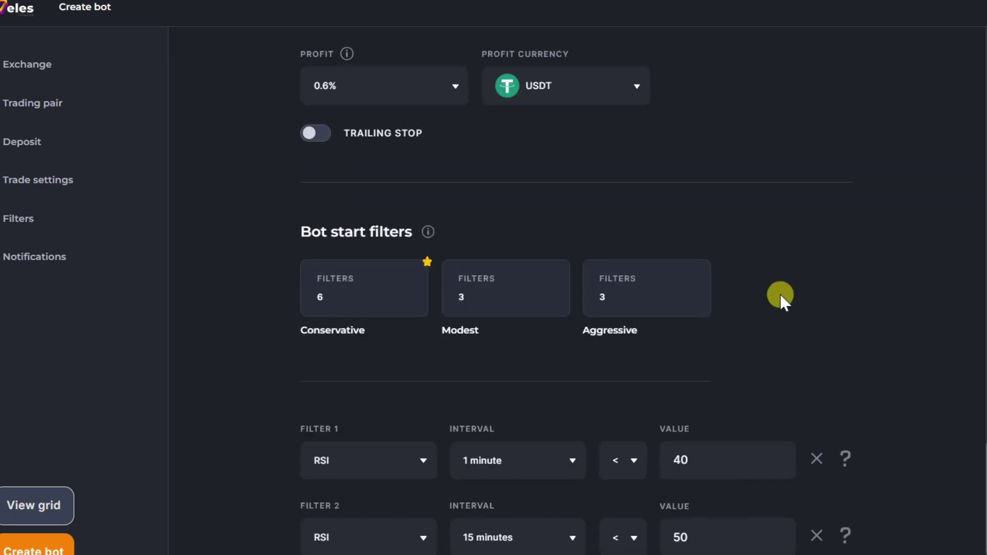
{"action": "scroll", "coordinate": [780, 294], "scroll_direction": "down", "scroll_amount": 2}
{"action": "scroll", "coordinate": [780, 296], "scroll_direction": "up", "scroll_amount": 2}
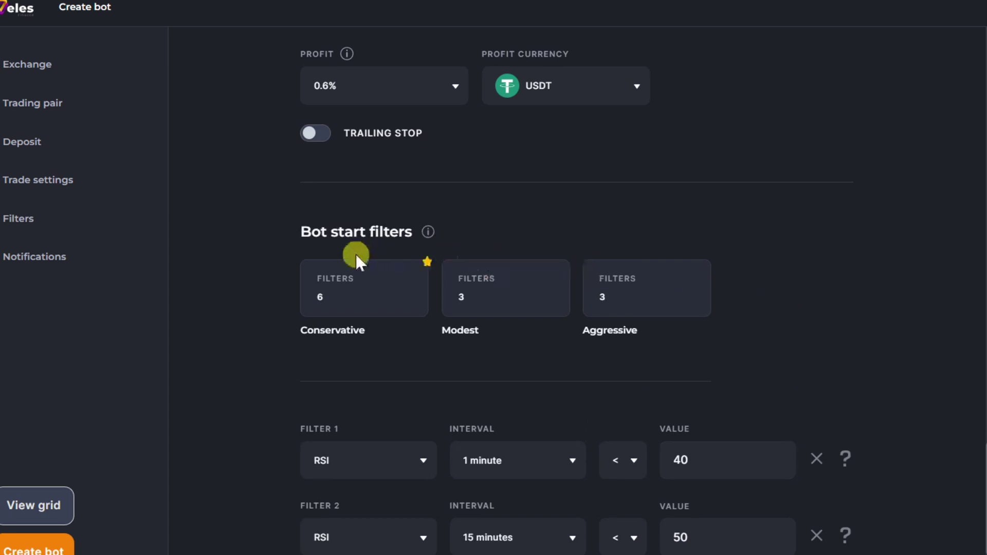
{"action": "scroll", "coordinate": [702, 377], "scroll_direction": "down", "scroll_amount": 1}
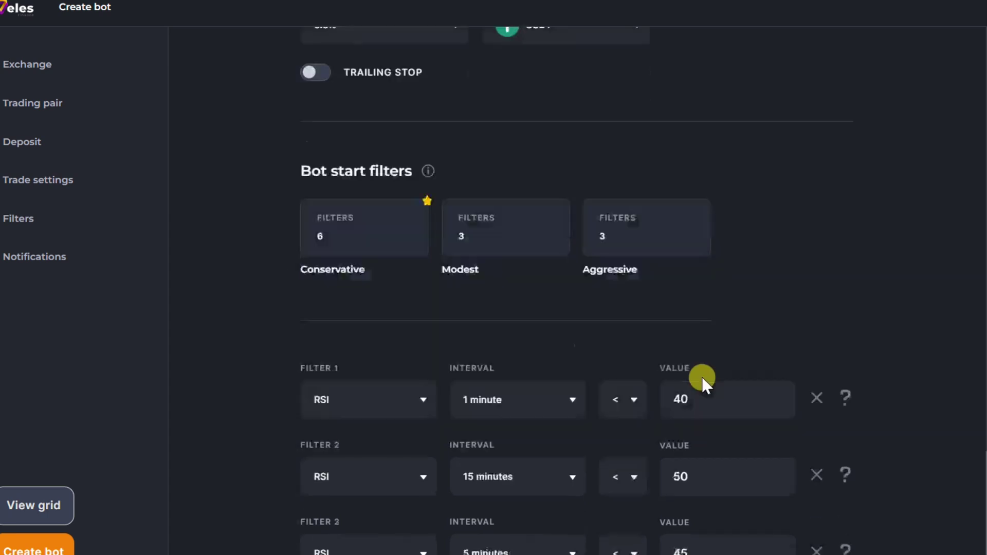
{"action": "scroll", "coordinate": [702, 378], "scroll_direction": "down", "scroll_amount": 2}
{"action": "scroll", "coordinate": [661, 370], "scroll_direction": "up", "scroll_amount": 2}
{"action": "scroll", "coordinate": [664, 376], "scroll_direction": "down", "scroll_amount": 1}
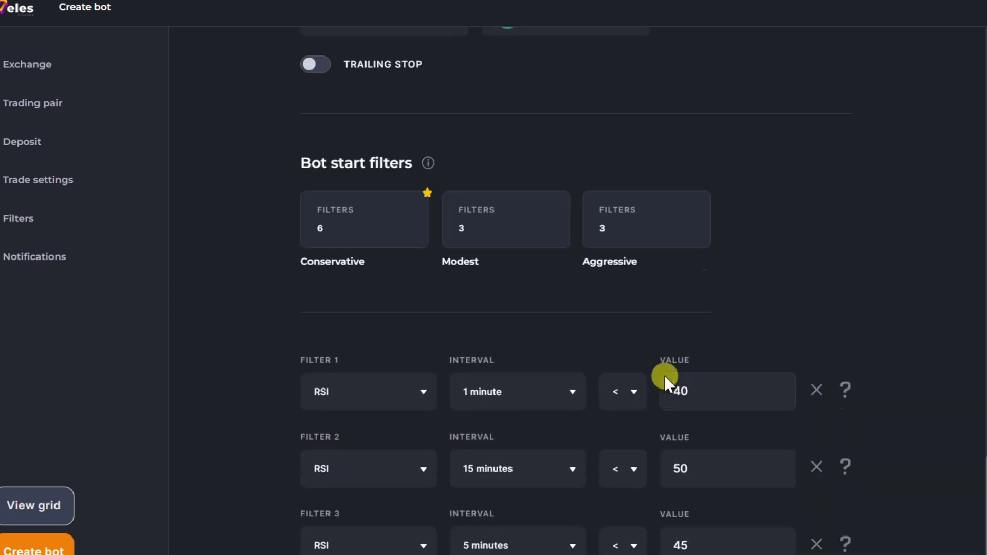
{"action": "scroll", "coordinate": [664, 375], "scroll_direction": "down", "scroll_amount": 2}
{"action": "left_click", "coordinate": [476, 112]}
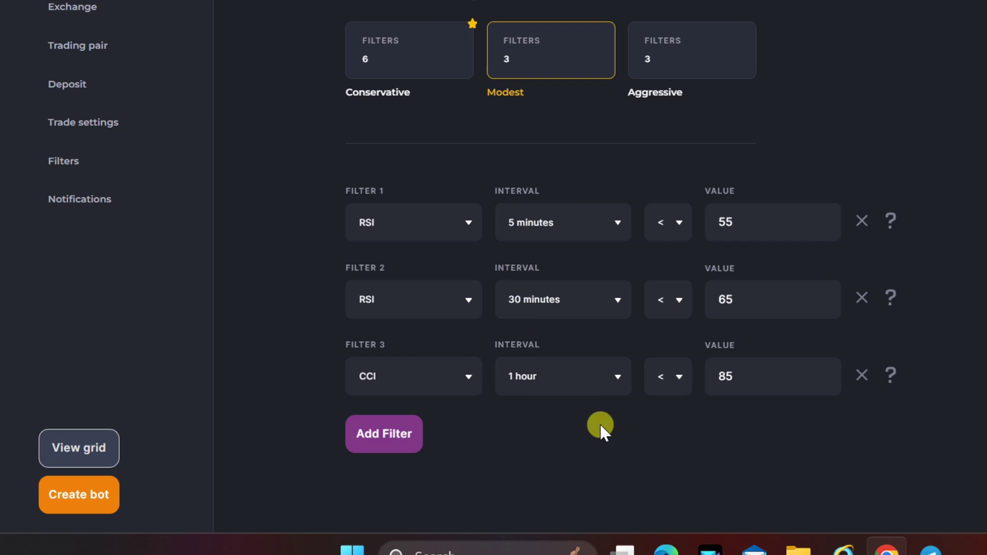
Create the bot under the name CFXlong and run it immediately.
{"action": "left_click", "coordinate": [79, 495]}
{"action": "left_click_drag", "start_coordinate": [505, 228], "coordinate": [555, 228]}
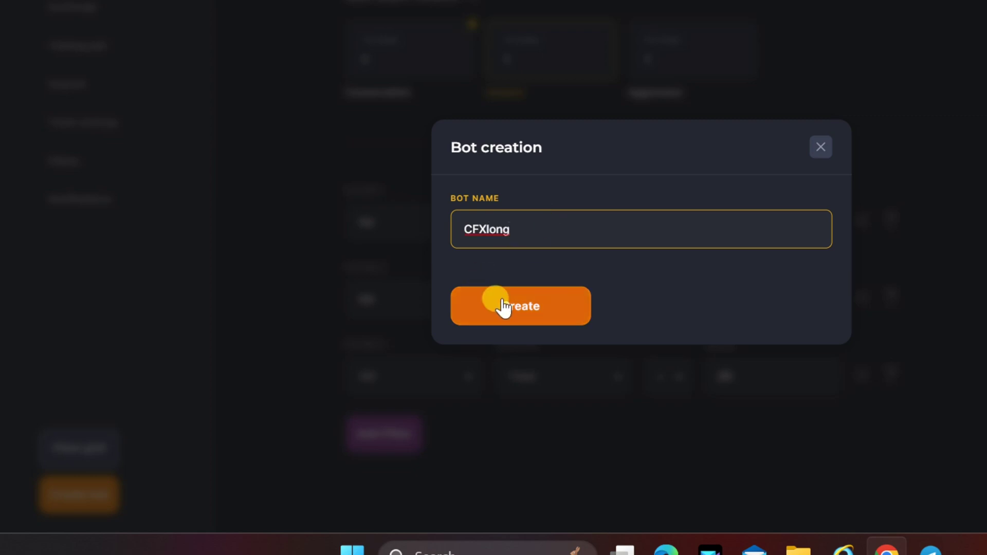
{"action": "left_click", "coordinate": [479, 228]}
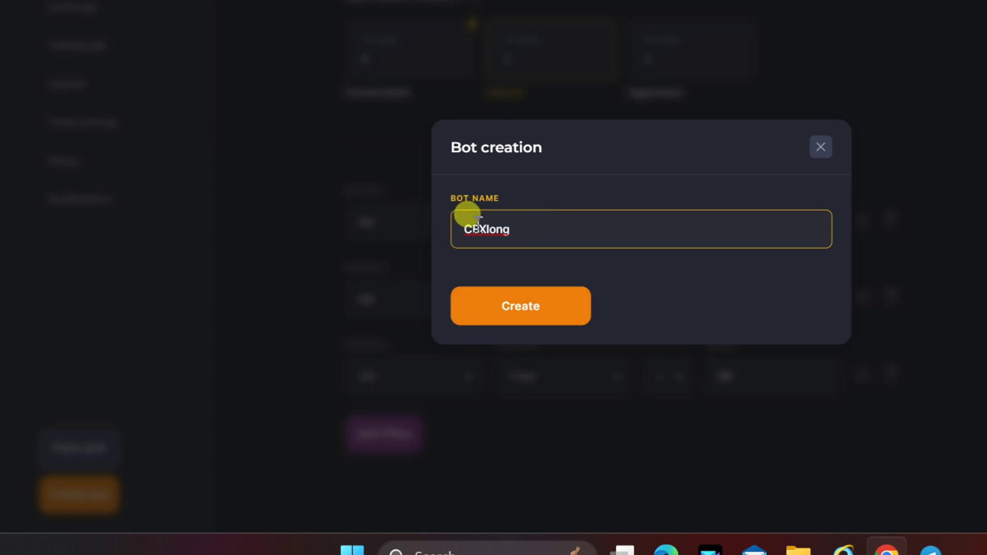
{"action": "left_click", "coordinate": [514, 304]}
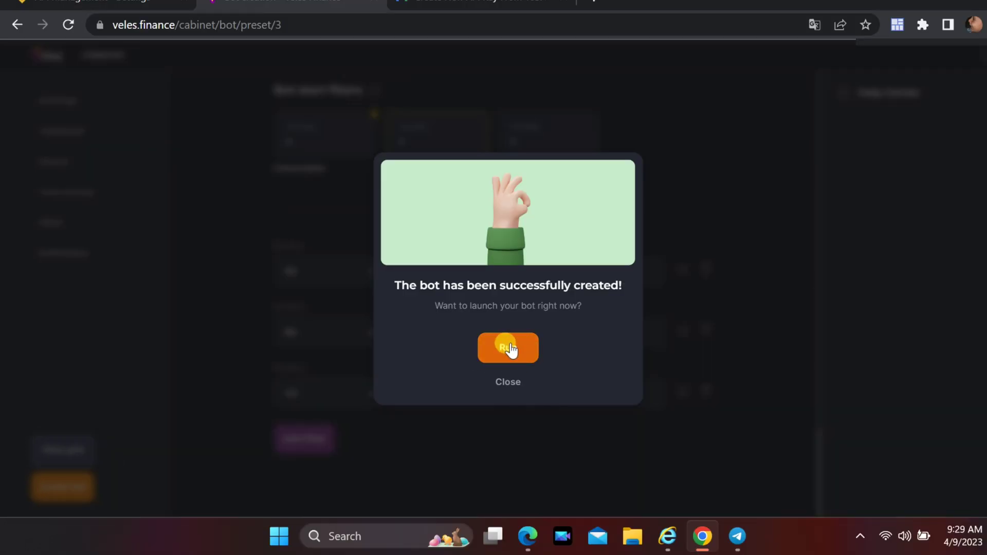
{"action": "left_click", "coordinate": [509, 348]}
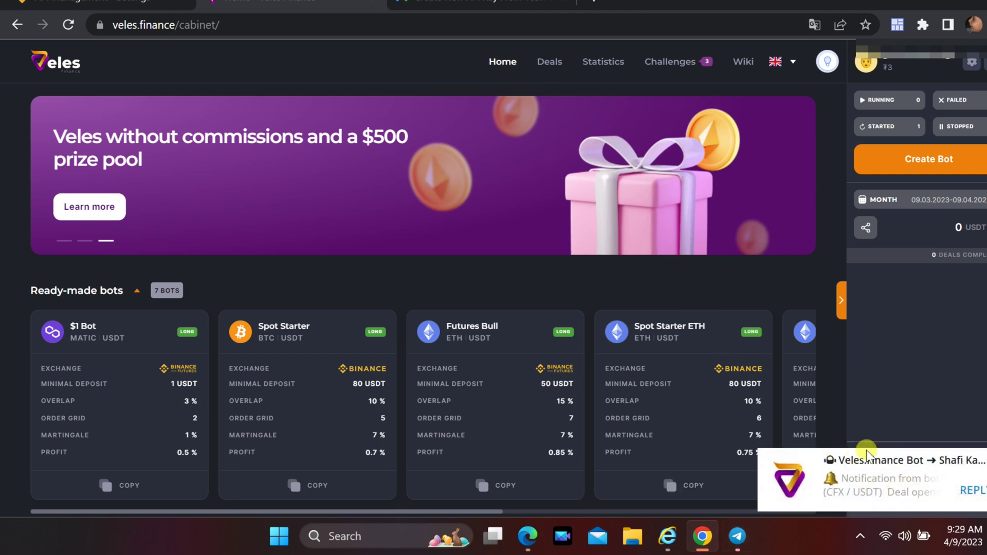
Scroll to My bots to see CFXlong awaiting signal on Binance Futures.
{"action": "scroll", "coordinate": [732, 375], "scroll_direction": "down", "scroll_amount": 5}
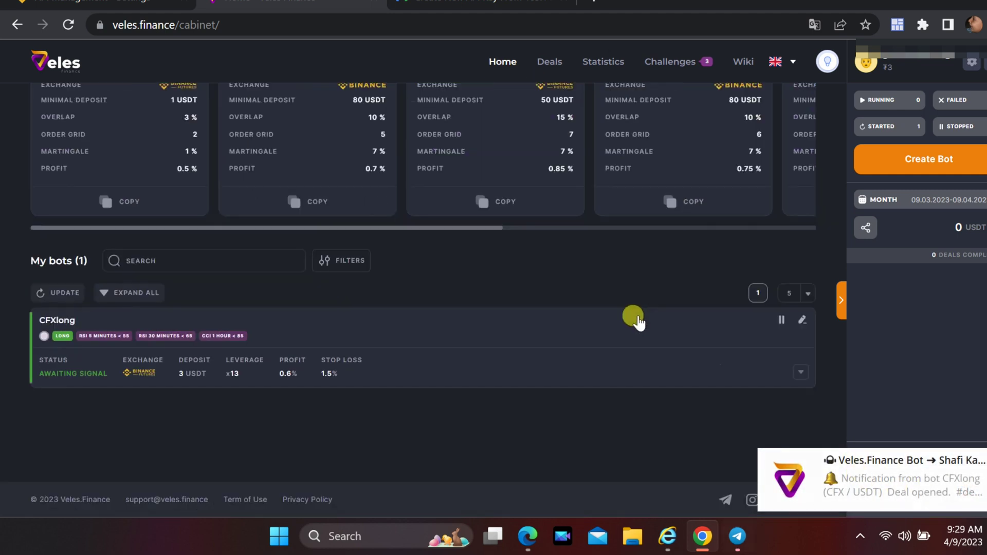
{"action": "mouse_move", "coordinate": [835, 486]}
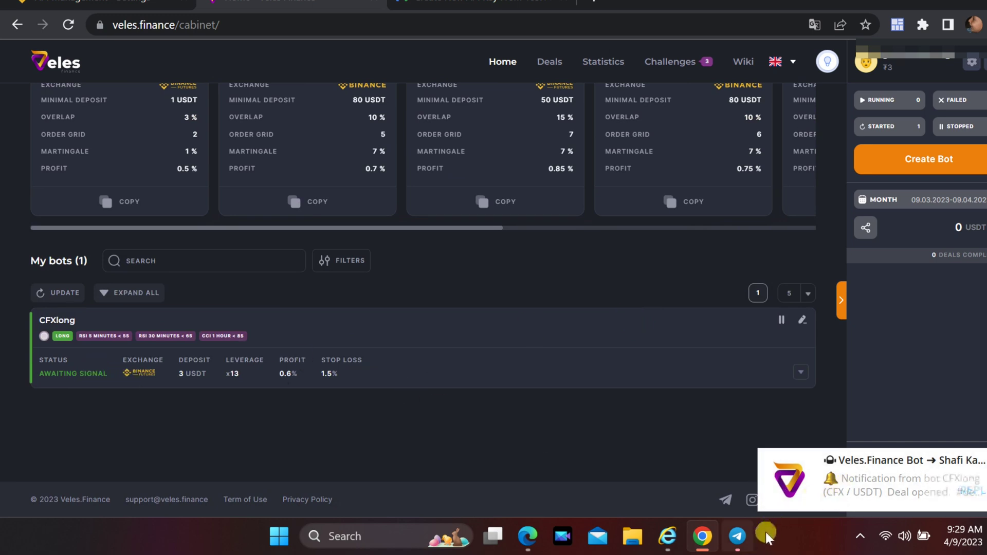